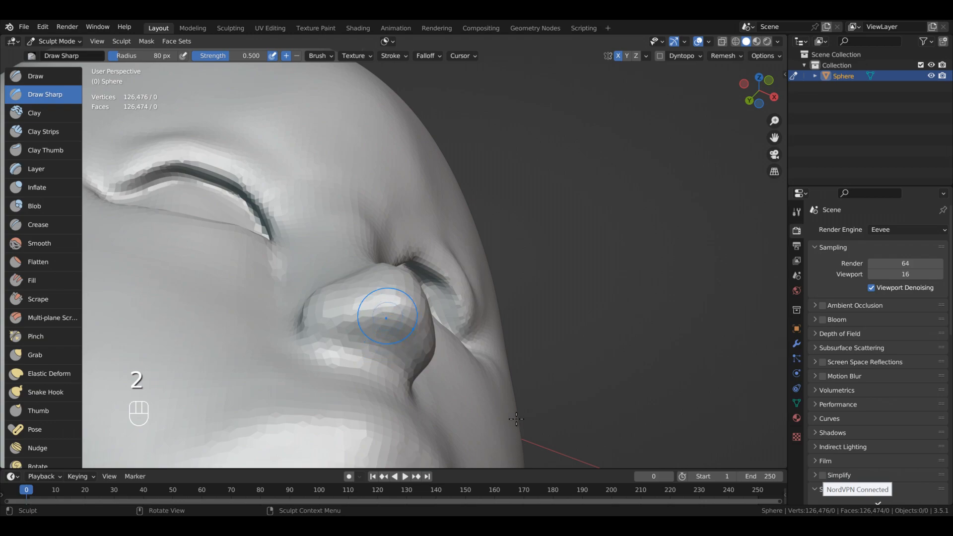
# Step: Carve a pair of nostrils into the underside of the nose with the Draw Sharp brush inverted at 80 px
pyautogui.press('ctrl')
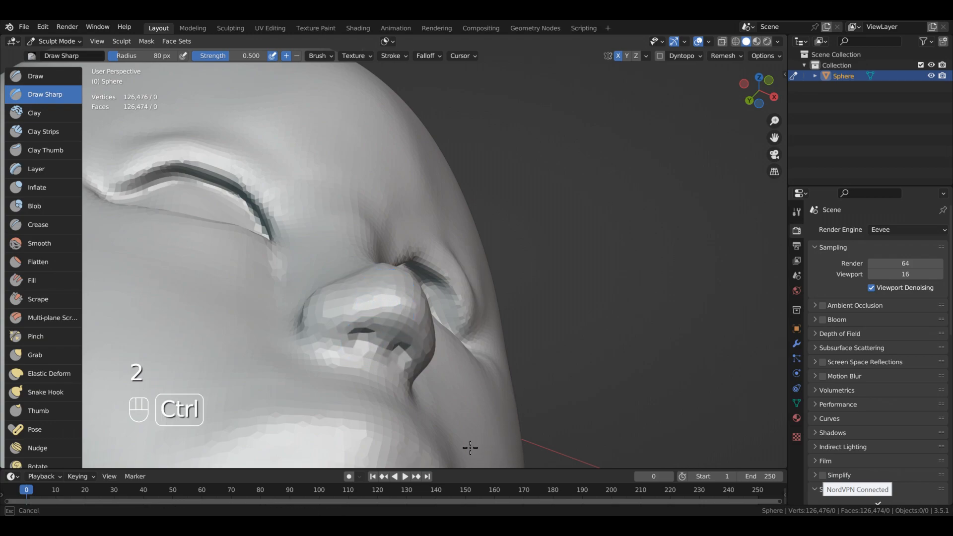
pyautogui.hotkey('ctrl', 'z')
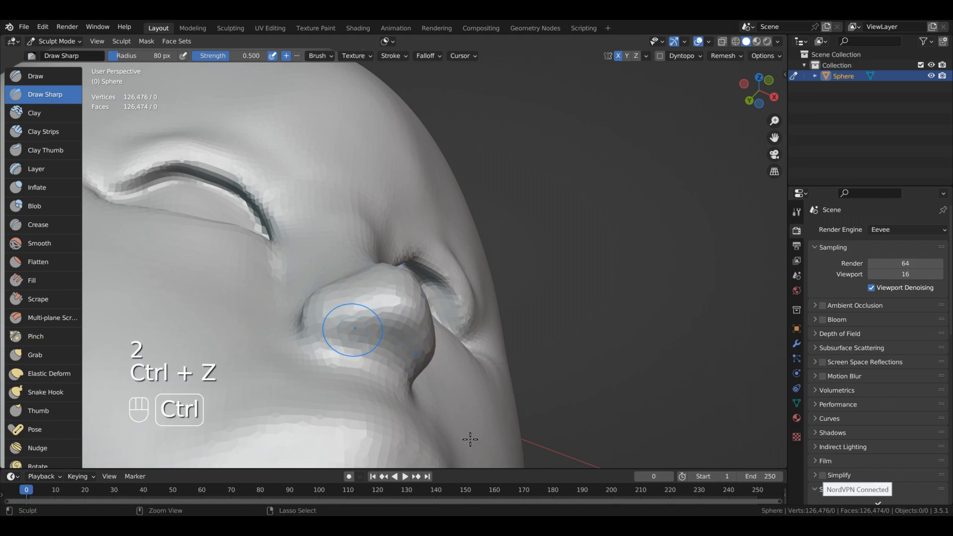
pyautogui.moveTo(490, 478); pyautogui.dragTo(481, 441, button='middle')
pyautogui.press('ctrl')
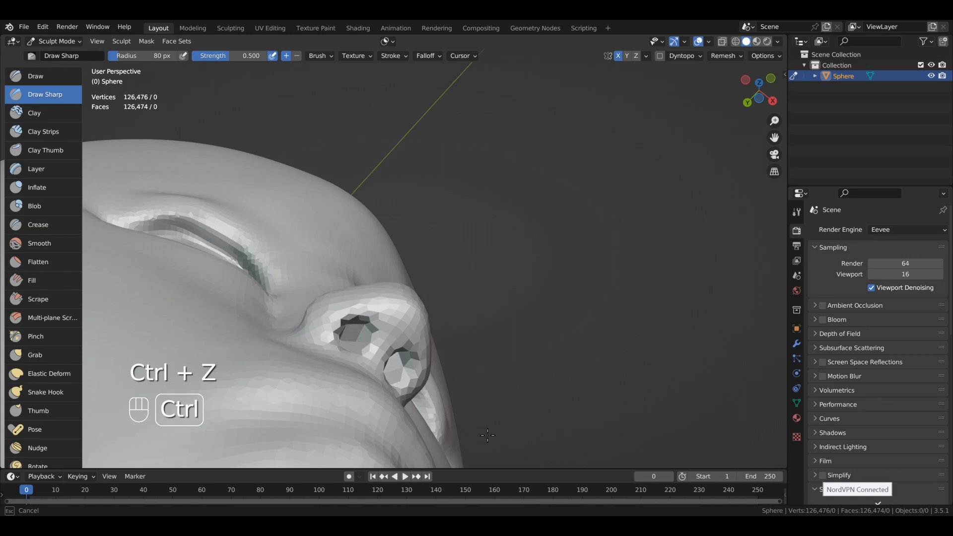
pyautogui.moveTo(460, 450)
pyautogui.keyDown('alt'); pyautogui.mouseDown(button='middle')
pyautogui.moveTo(484, 414)
pyautogui.moveTo(475, 461)
pyautogui.moveTo(485, 477)
pyautogui.mouseUp(button='middle'); pyautogui.keyUp('alt')
pyautogui.keyDown('shift'); pyautogui.moveTo(484, 478); pyautogui.dragTo(508, 455); pyautogui.keyUp('shift')
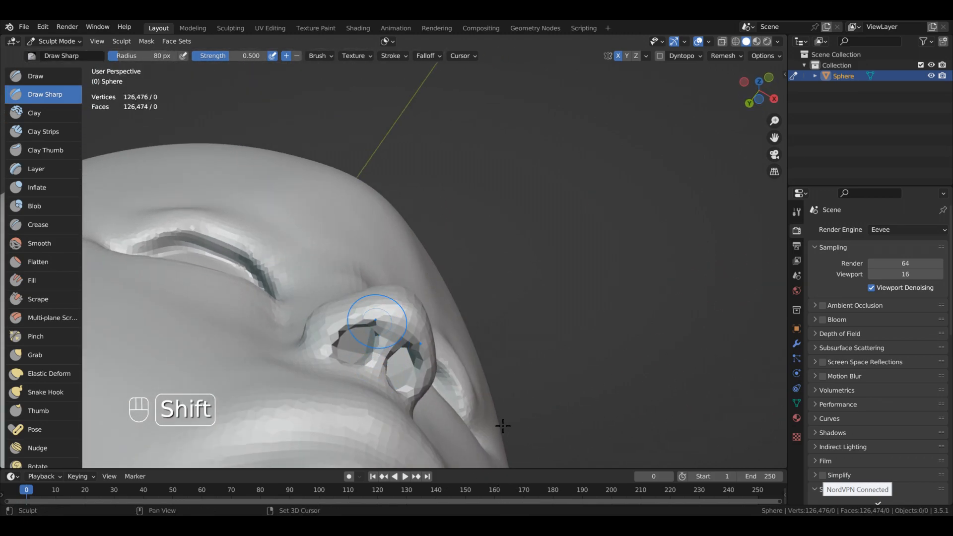
pyautogui.moveTo(455, 433)
pyautogui.keyDown('alt'); pyautogui.mouseDown(button='middle')
pyautogui.moveTo(466, 465)
pyautogui.moveTo(542, 460)
pyautogui.moveTo(572, 375)
pyautogui.moveTo(569, 350)
pyautogui.moveTo(567, 367)
pyautogui.mouseUp(button='middle'); pyautogui.keyUp('alt')
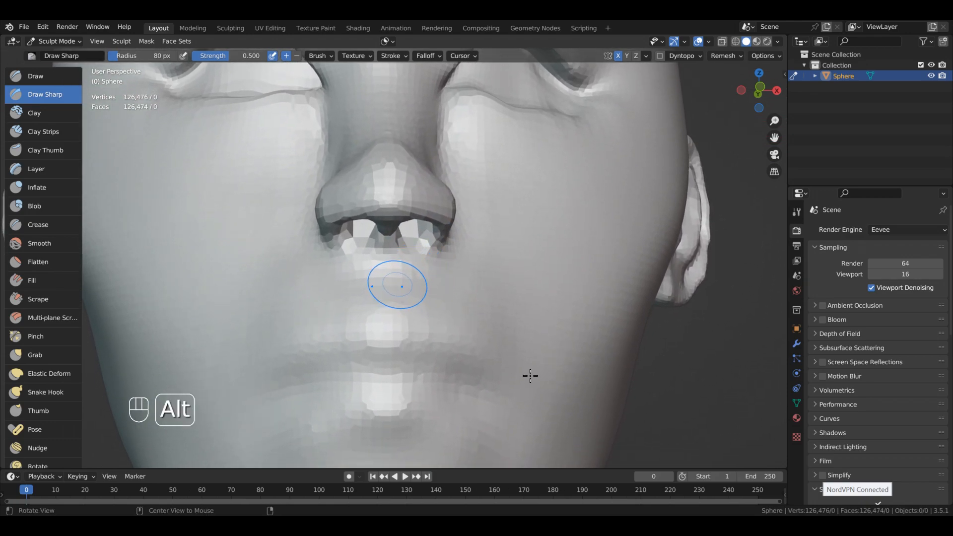
# Step: Build vertical strips between the nose and the upper lip with the Clay Strips brush at 40 px
pyautogui.press('3')
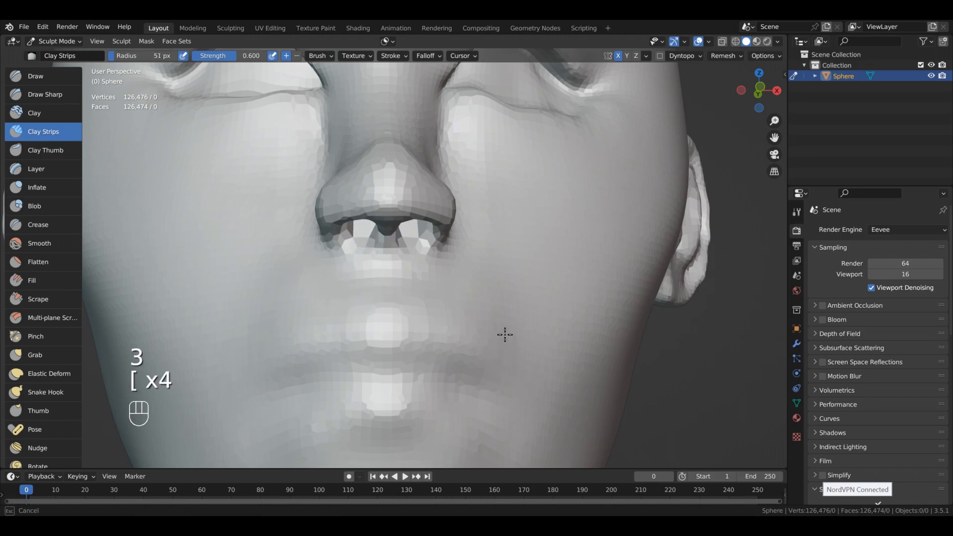
pyautogui.press('[')
pyautogui.moveTo(498, 399); pyautogui.dragTo(497, 415)
pyautogui.moveTo(496, 368); pyautogui.dragTo(485, 435)
pyautogui.moveTo(497, 340); pyautogui.dragTo(511, 365)
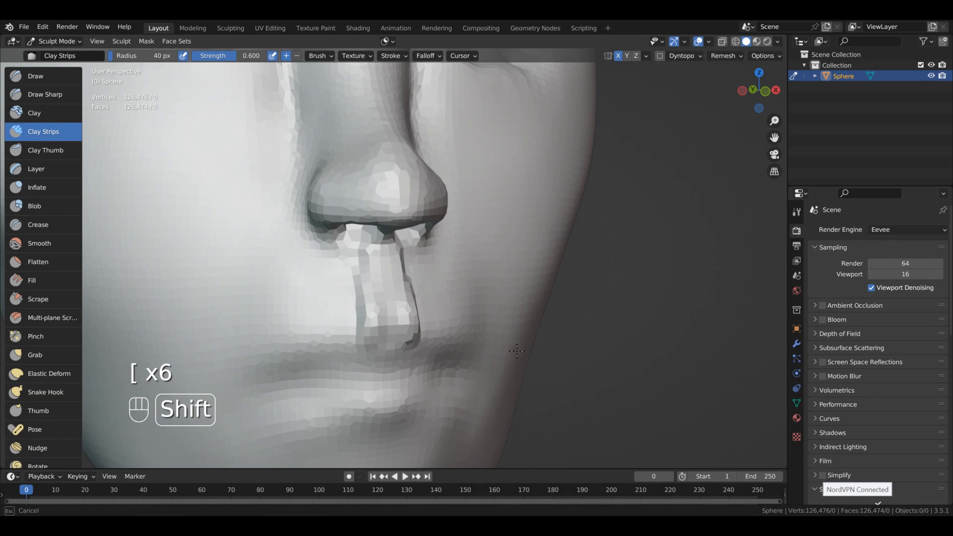
# Step: Smooth the strips under the nose and add more Clay Strips strokes to shape the philtrum ridges
pyautogui.keyDown('shift'); pyautogui.moveTo(516, 351); pyautogui.dragTo(487, 365); pyautogui.keyUp('shift')
pyautogui.moveTo(487, 397); pyautogui.dragTo(489, 449)
pyautogui.moveTo(491, 357); pyautogui.dragTo(491, 372)
pyautogui.moveTo(500, 329)
pyautogui.mouseDown()
pyautogui.moveTo(505, 379)
pyautogui.moveTo(483, 387)
pyautogui.moveTo(481, 448)
pyautogui.moveTo(496, 449)
pyautogui.moveTo(591, 381)
pyautogui.moveTo(540, 421)
pyautogui.mouseUp()
pyautogui.moveTo(534, 363)
pyautogui.keyDown('ctrl'); pyautogui.keyDown('alt'); pyautogui.mouseDown()
pyautogui.moveTo(530, 446)
pyautogui.moveTo(555, 397)
pyautogui.moveTo(540, 422)
pyautogui.mouseUp(); pyautogui.keyUp('alt'); pyautogui.keyUp('ctrl')
pyautogui.moveTo(539, 412)
pyautogui.keyDown('ctrl'); pyautogui.keyDown('alt'); pyautogui.mouseDown()
pyautogui.moveTo(541, 435)
pyautogui.moveTo(539, 368)
pyautogui.mouseUp(); pyautogui.keyUp('alt'); pyautogui.keyUp('ctrl')
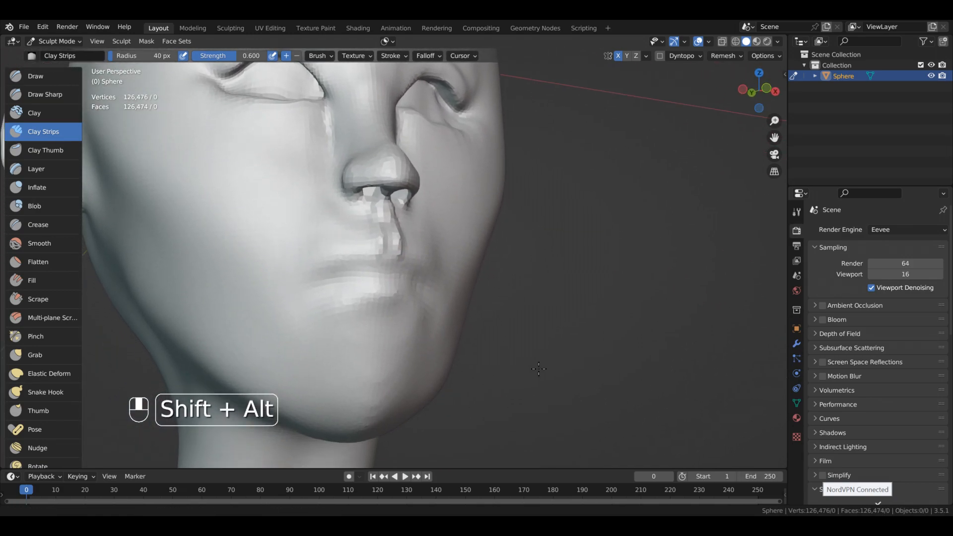
pyautogui.keyDown('ctrl'); pyautogui.keyDown('alt'); pyautogui.moveTo(521, 368); pyautogui.dragTo(521, 354); pyautogui.keyUp('alt'); pyautogui.keyUp('ctrl')
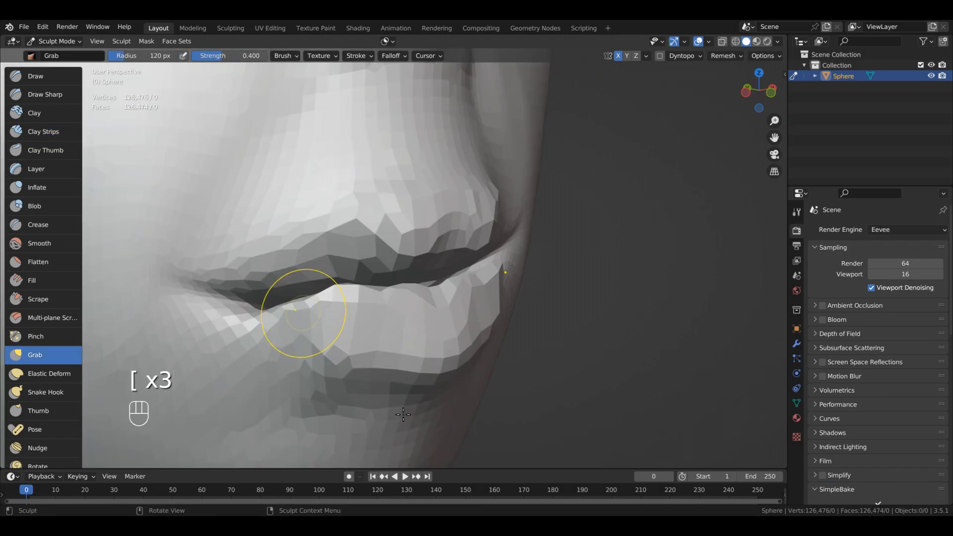
# Step: Reshape the mouth corner and the outer lower lip with the Grab brush at 120 px
pyautogui.moveTo(300, 313)
pyautogui.mouseDown()
pyautogui.moveTo(292, 300)
pyautogui.moveTo(251, 297)
pyautogui.moveTo(238, 281)
pyautogui.moveTo(213, 288)
pyautogui.moveTo(227, 286)
pyautogui.mouseUp()
pyautogui.moveTo(373, 327)
pyautogui.keyDown('alt'); pyautogui.mouseDown()
pyautogui.moveTo(363, 354)
pyautogui.moveTo(343, 285)
pyautogui.moveTo(330, 301)
pyautogui.moveTo(285, 254)
pyautogui.moveTo(294, 271)
pyautogui.mouseUp(); pyautogui.keyUp('alt')
pyautogui.keyDown('shift'); pyautogui.moveTo(366, 266); pyautogui.dragTo(310, 275); pyautogui.keyUp('shift')
pyautogui.keyDown('shift'); pyautogui.moveTo(310, 274); pyautogui.dragTo(309, 268); pyautogui.keyUp('shift')
pyautogui.moveTo(393, 272)
pyautogui.keyDown('alt'); pyautogui.mouseDown()
pyautogui.moveTo(398, 255)
pyautogui.moveTo(426, 256)
pyautogui.moveTo(409, 254)
pyautogui.mouseUp(); pyautogui.keyUp('alt')
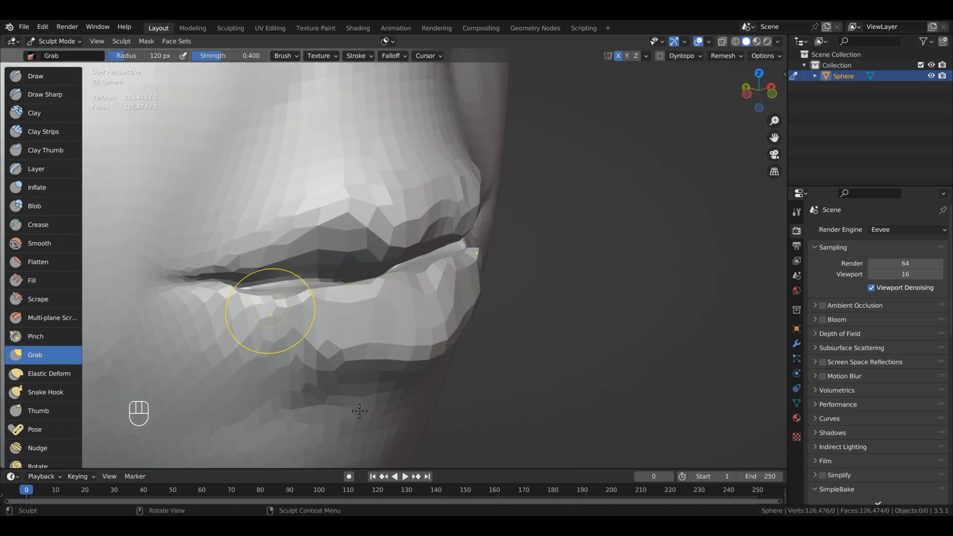
pyautogui.moveTo(242, 277)
pyautogui.mouseDown()
pyautogui.moveTo(246, 269)
pyautogui.moveTo(206, 301)
pyautogui.mouseUp()
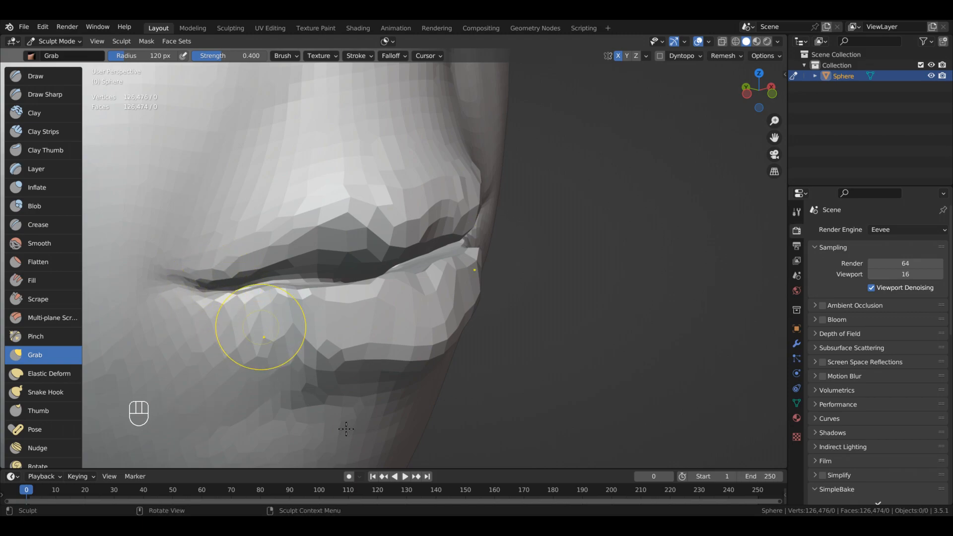
# Step: Pull the peaks of the upper lip into a cupid's bow with the Grab brush
pyautogui.moveTo(439, 327)
pyautogui.keyDown('alt'); pyautogui.mouseDown()
pyautogui.moveTo(485, 309)
pyautogui.moveTo(488, 317)
pyautogui.moveTo(513, 315)
pyautogui.moveTo(587, 282)
pyautogui.mouseUp(); pyautogui.keyUp('alt')
pyautogui.moveTo(645, 240)
pyautogui.keyDown('ctrl'); pyautogui.keyDown('alt'); pyautogui.mouseDown(button='middle')
pyautogui.moveTo(607, 325)
pyautogui.moveTo(592, 300)
pyautogui.moveTo(560, 336)
pyautogui.moveTo(547, 378)
pyautogui.mouseUp(button='middle'); pyautogui.keyUp('alt'); pyautogui.keyUp('ctrl')
pyautogui.moveTo(431, 280)
pyautogui.keyDown('ctrl'); pyautogui.keyDown('alt'); pyautogui.mouseDown(button='middle')
pyautogui.moveTo(501, 472)
pyautogui.moveTo(533, 333)
pyautogui.mouseUp(button='middle'); pyautogui.keyUp('alt'); pyautogui.keyUp('ctrl')
pyautogui.moveTo(341, 288); pyautogui.dragTo(349, 278)
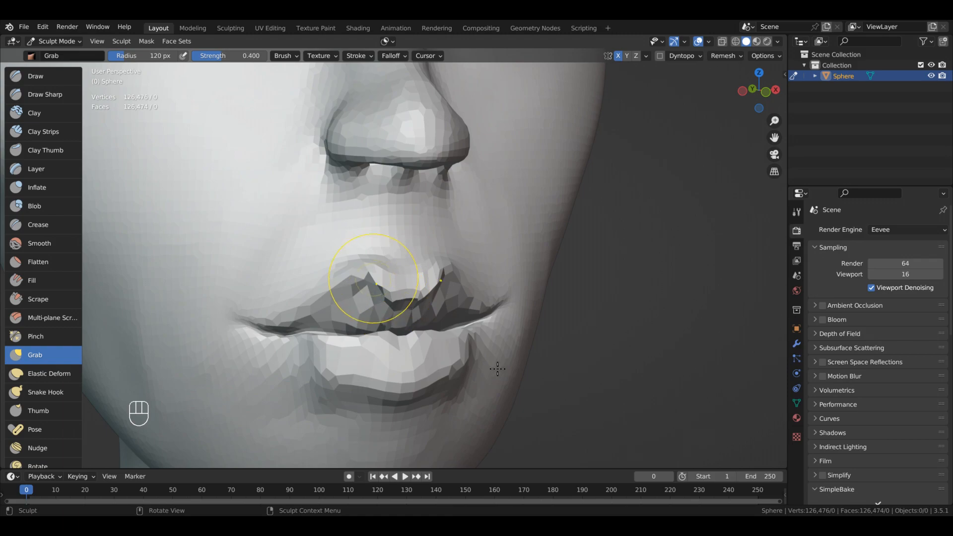
pyautogui.keyDown('alt'); pyautogui.moveTo(485, 379); pyautogui.dragTo(491, 349, button='middle'); pyautogui.keyUp('alt')
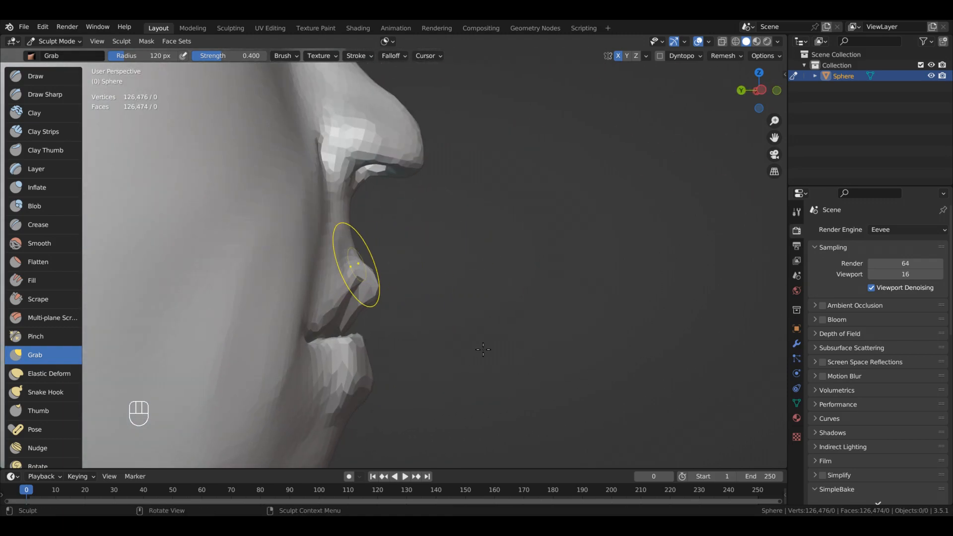
# Step: Pull the middle of the upper lip down towards the lower lip with the Grab brush, checking it in profile
pyautogui.moveTo(350, 332); pyautogui.dragTo(349, 325)
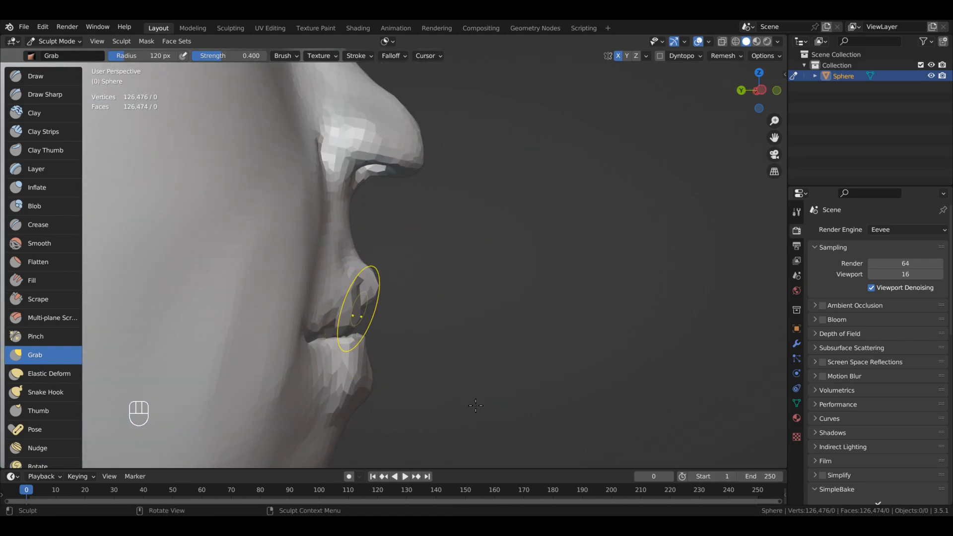
pyautogui.moveTo(486, 402); pyautogui.dragTo(495, 372, button='middle')
pyautogui.moveTo(493, 351); pyautogui.dragTo(493, 348)
pyautogui.moveTo(489, 368)
pyautogui.keyDown('alt'); pyautogui.mouseDown(button='middle')
pyautogui.moveTo(466, 397)
pyautogui.moveTo(434, 397)
pyautogui.mouseUp(button='middle'); pyautogui.keyUp('alt')
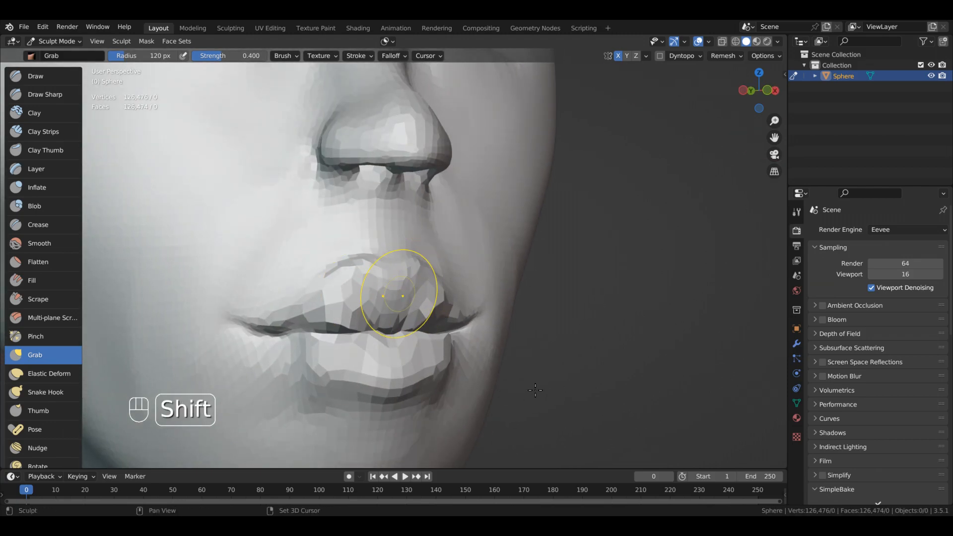
pyautogui.keyDown('alt'); pyautogui.moveTo(535, 390); pyautogui.dragTo(556, 449, button='middle'); pyautogui.keyUp('alt')
pyautogui.press('shift')
pyautogui.moveTo(408, 396)
pyautogui.keyDown('alt'); pyautogui.mouseDown(button='middle')
pyautogui.moveTo(420, 369)
pyautogui.moveTo(417, 383)
pyautogui.mouseUp(button='middle'); pyautogui.keyUp('alt')
# Step: Round the outer part of the lower lip with the Grab brush and smooth its transition
pyautogui.moveTo(387, 419); pyautogui.dragTo(346, 378)
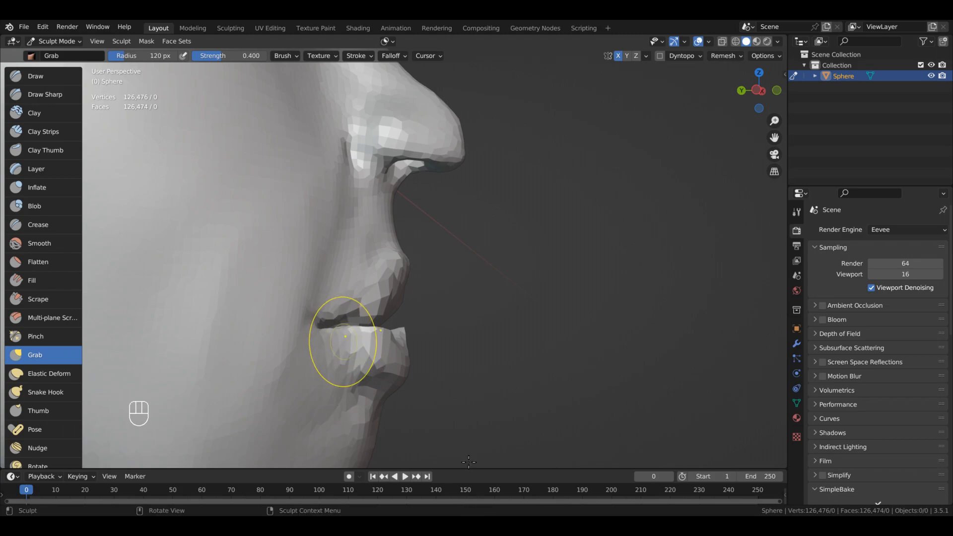
pyautogui.keyDown('alt'); pyautogui.moveTo(369, 375); pyautogui.dragTo(340, 376, button='middle'); pyautogui.keyUp('alt')
pyautogui.keyDown('alt'); pyautogui.moveTo(580, 502); pyautogui.dragTo(547, 413, button='middle'); pyautogui.keyUp('alt')
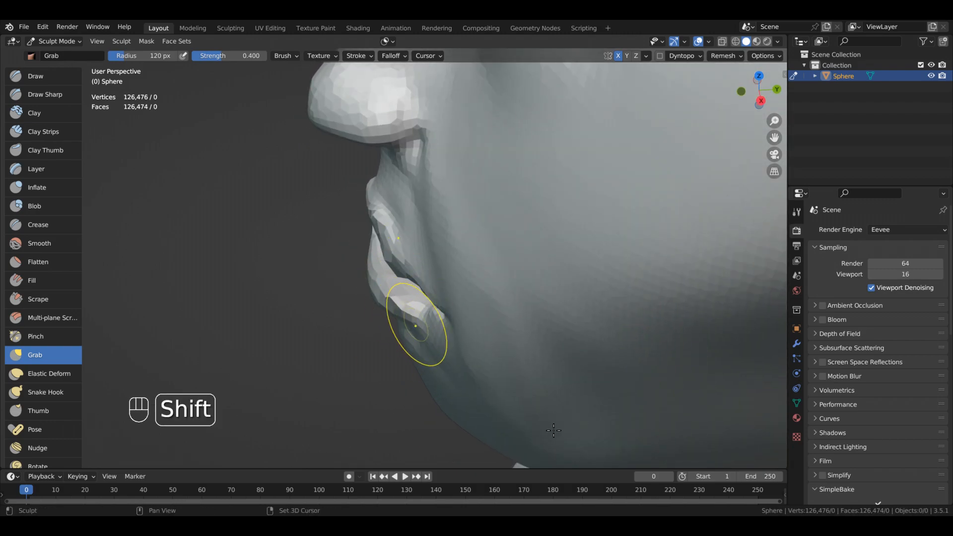
pyautogui.keyDown('shift'); pyautogui.moveTo(560, 440); pyautogui.dragTo(566, 432); pyautogui.keyUp('shift')
pyautogui.keyDown('shift'); pyautogui.moveTo(508, 396); pyautogui.dragTo(499, 391); pyautogui.keyUp('shift')
pyautogui.keyDown('alt'); pyautogui.moveTo(554, 417); pyautogui.dragTo(523, 406, button='middle'); pyautogui.keyUp('alt')
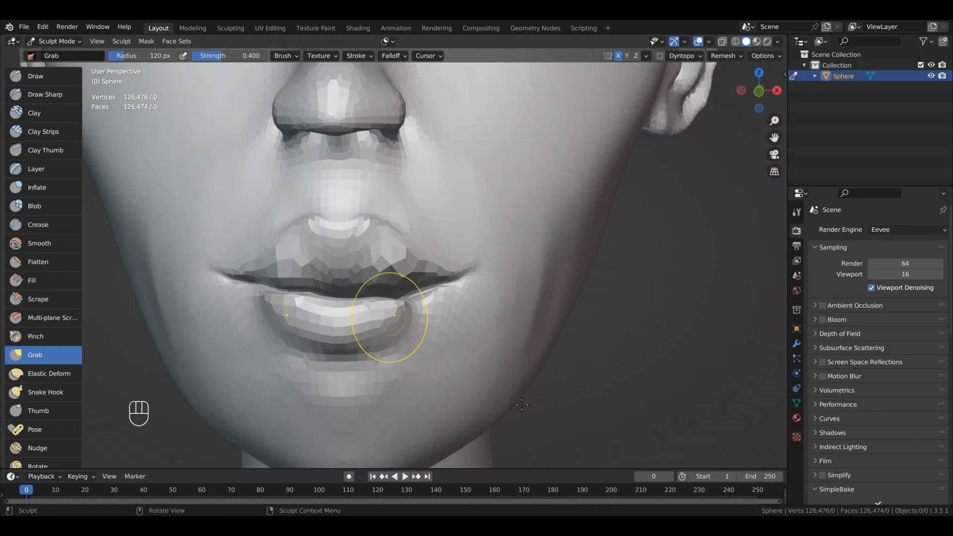
# Step: Undo the last two Grab strokes and readjust the line where the lips meet
pyautogui.moveTo(437, 315)
pyautogui.keyDown('alt'); pyautogui.mouseDown(button='middle')
pyautogui.moveTo(577, 472)
pyautogui.moveTo(527, 440)
pyautogui.moveTo(560, 367)
pyautogui.mouseUp(button='middle'); pyautogui.keyUp('alt')
pyautogui.hotkey('ctrl', 'z')
pyautogui.hotkey('ctrl', 'z')
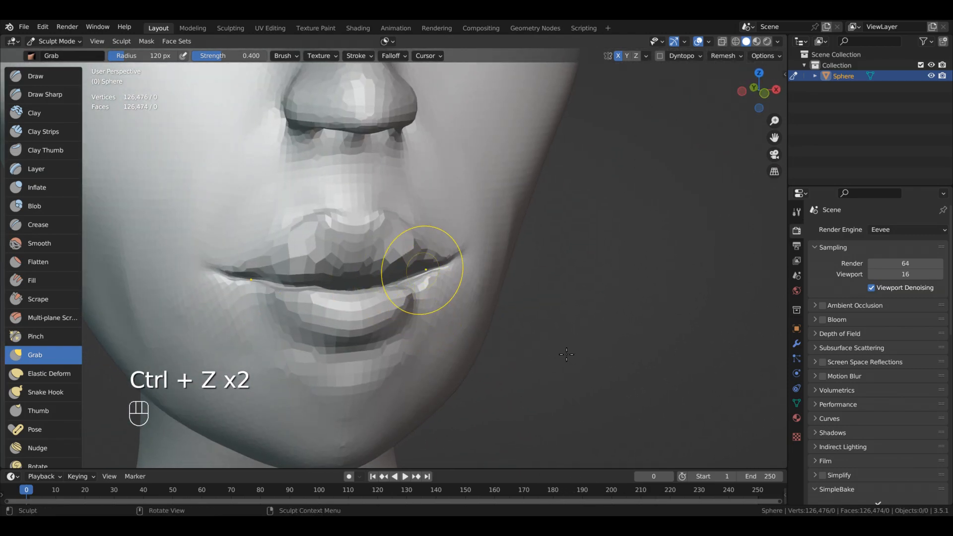
pyautogui.keyDown('alt'); pyautogui.moveTo(458, 292); pyautogui.dragTo(459, 296, button='middle'); pyautogui.keyUp('alt')
pyautogui.moveTo(500, 294); pyautogui.dragTo(495, 304)
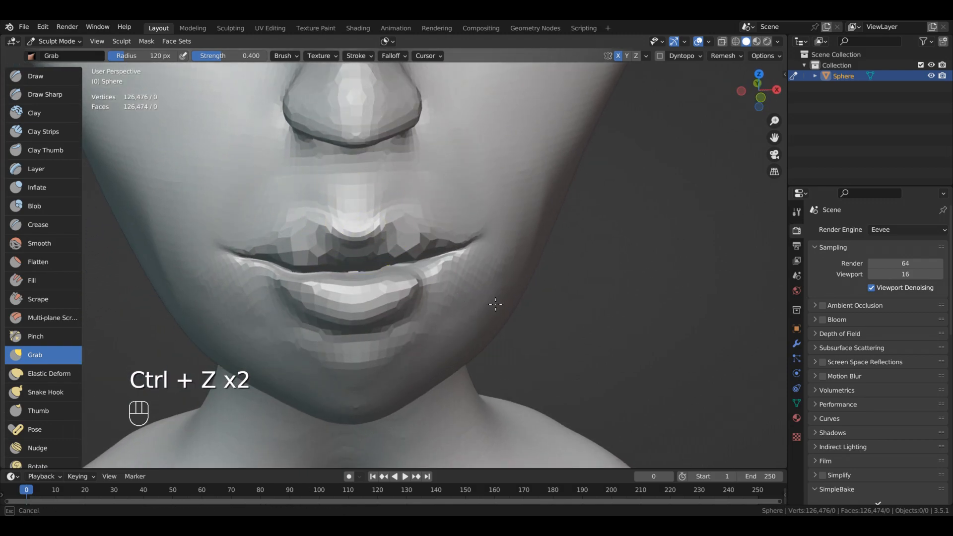
pyautogui.moveTo(484, 309)
pyautogui.keyDown('alt'); pyautogui.mouseDown(button='middle')
pyautogui.moveTo(494, 278)
pyautogui.moveTo(491, 295)
pyautogui.mouseUp(button='middle'); pyautogui.keyUp('alt')
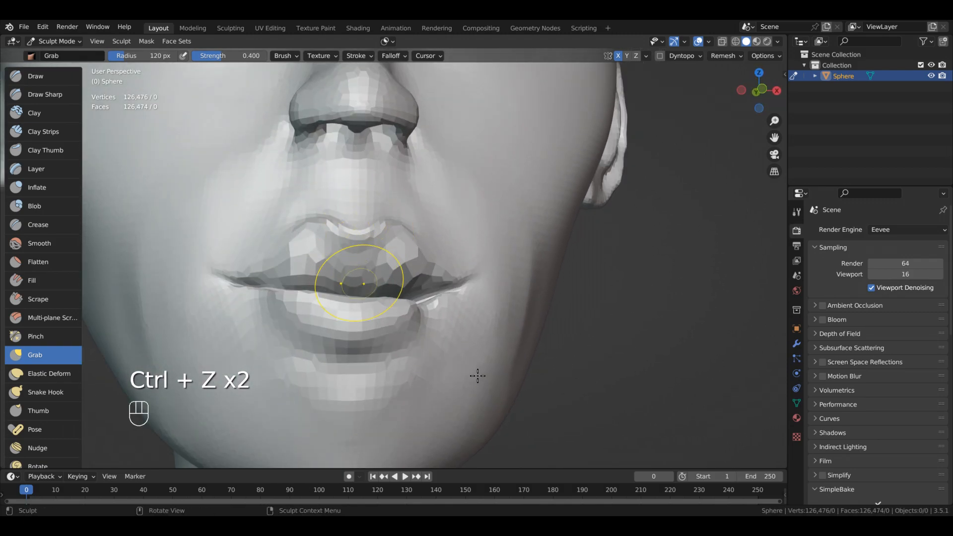
pyautogui.keyDown('alt'); pyautogui.moveTo(465, 383); pyautogui.dragTo(514, 373, button='middle'); pyautogui.keyUp('alt')
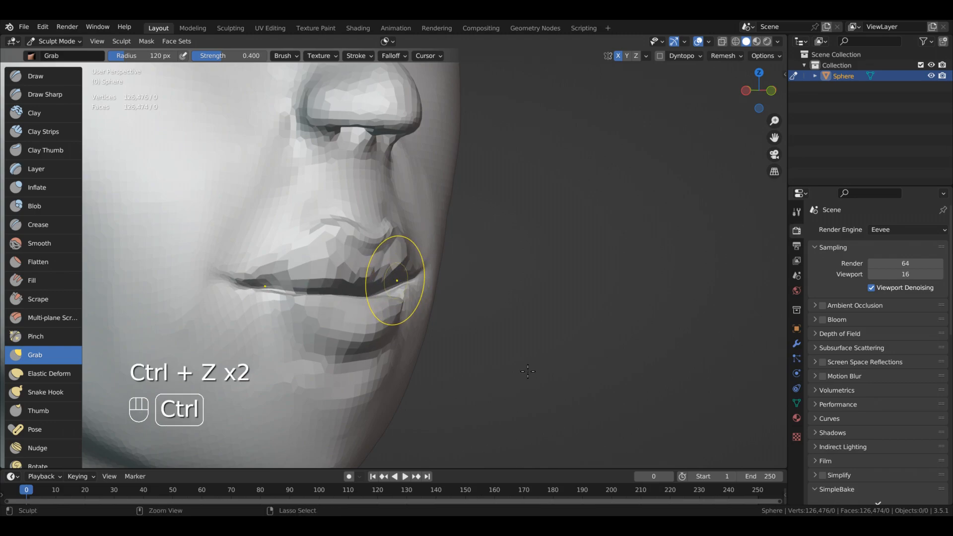
# Step: Undo the last Grab stroke, reduce the brush radius to 97 px and refine the opening between the lips
pyautogui.keyDown('alt'); pyautogui.moveTo(512, 367); pyautogui.dragTo(589, 333, button='middle'); pyautogui.keyUp('alt')
pyautogui.hotkey('ctrl', 'z')
pyautogui.press('[')
pyautogui.press('[')
pyautogui.press('[')
pyautogui.press('[')
pyautogui.press('[')
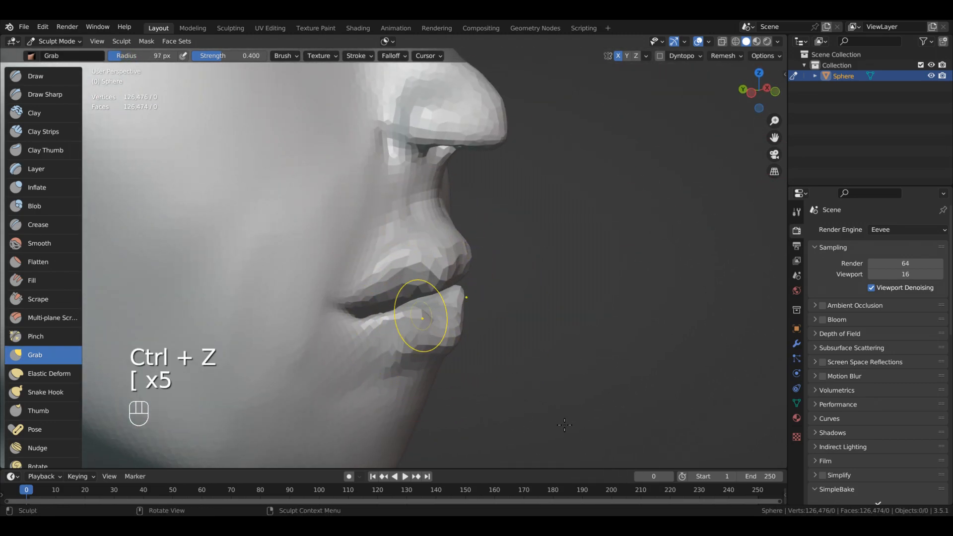
pyautogui.keyDown('alt'); pyautogui.moveTo(562, 412); pyautogui.dragTo(580, 408, button='middle'); pyautogui.keyUp('alt')
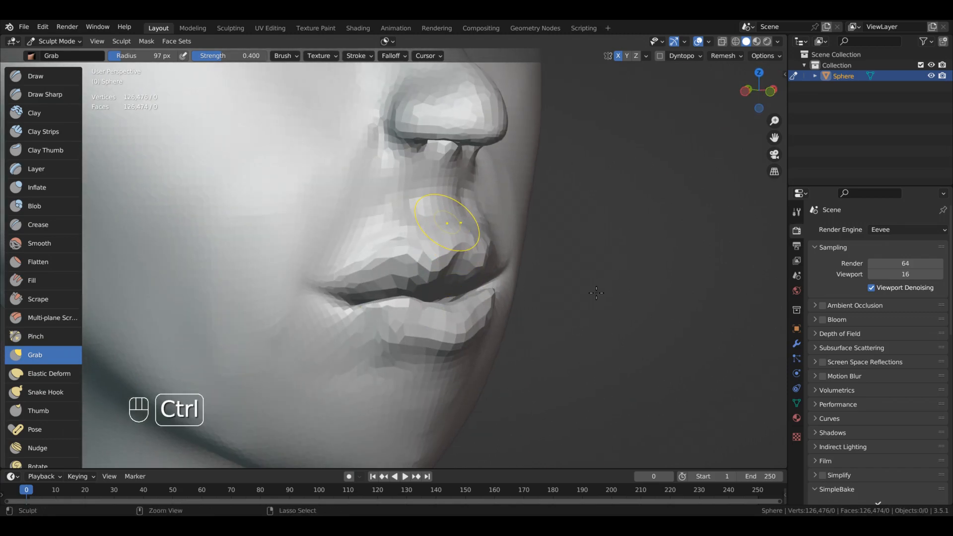
# Step: Smooth the upper lip and the skin between it and the nose
pyautogui.keyDown('shift'); pyautogui.moveTo(508, 295); pyautogui.dragTo(519, 299); pyautogui.keyUp('shift')
pyautogui.moveTo(546, 317)
pyautogui.keyDown('alt'); pyautogui.mouseDown(button='middle')
pyautogui.moveTo(518, 337)
pyautogui.moveTo(570, 364)
pyautogui.moveTo(615, 365)
pyautogui.mouseUp(button='middle'); pyautogui.keyUp('alt')
pyautogui.keyDown('shift'); pyautogui.moveTo(512, 372); pyautogui.dragTo(500, 381); pyautogui.keyUp('shift')
pyautogui.moveTo(645, 343)
pyautogui.keyDown('alt'); pyautogui.mouseDown(button='middle')
pyautogui.moveTo(562, 335)
pyautogui.moveTo(457, 379)
pyautogui.mouseUp(button='middle'); pyautogui.keyUp('alt')
# Step: Carve the philtrum and the upper lip border with the inverted Draw Sharp brush at 97 px, smoothing the result
pyautogui.press('2')
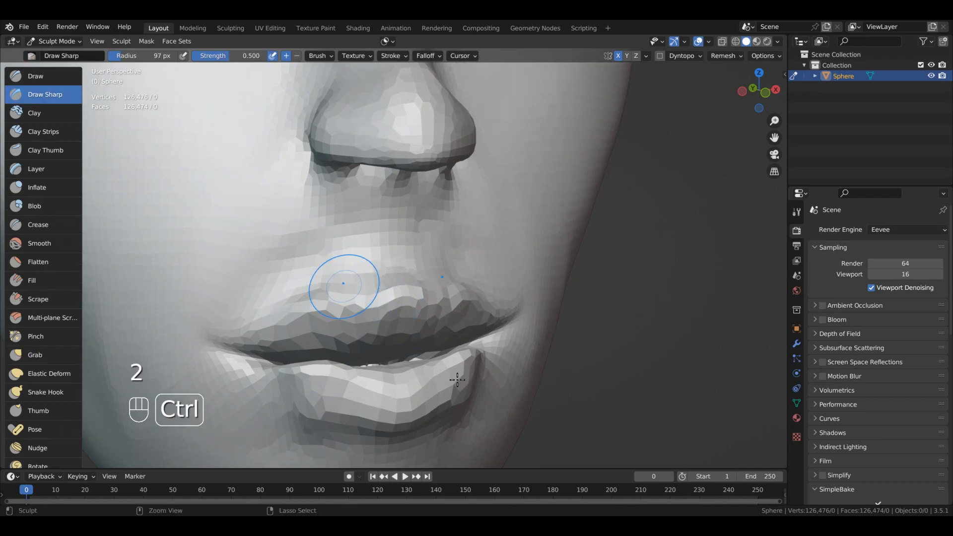
pyautogui.keyDown('ctrl'); pyautogui.moveTo(537, 381); pyautogui.dragTo(327, 443); pyautogui.keyUp('ctrl')
pyautogui.keyDown('alt'); pyautogui.moveTo(446, 436); pyautogui.dragTo(501, 430, button='middle'); pyautogui.keyUp('alt')
pyautogui.keyDown('shift'); pyautogui.moveTo(503, 428); pyautogui.dragTo(358, 442); pyautogui.keyUp('shift')
pyautogui.moveTo(447, 431)
pyautogui.keyDown('alt'); pyautogui.mouseDown(button='middle')
pyautogui.moveTo(541, 415)
pyautogui.moveTo(489, 444)
pyautogui.mouseUp(button='middle'); pyautogui.keyUp('alt')
# Step: Reshape the upper lip and the mouth corners with the Grab brush at 97 px, checking front and profile
pyautogui.press('8')
pyautogui.keyDown('alt'); pyautogui.moveTo(386, 457); pyautogui.dragTo(524, 271, button='middle'); pyautogui.keyUp('alt')
pyautogui.moveTo(534, 306); pyautogui.dragTo(600, 321, button='middle')
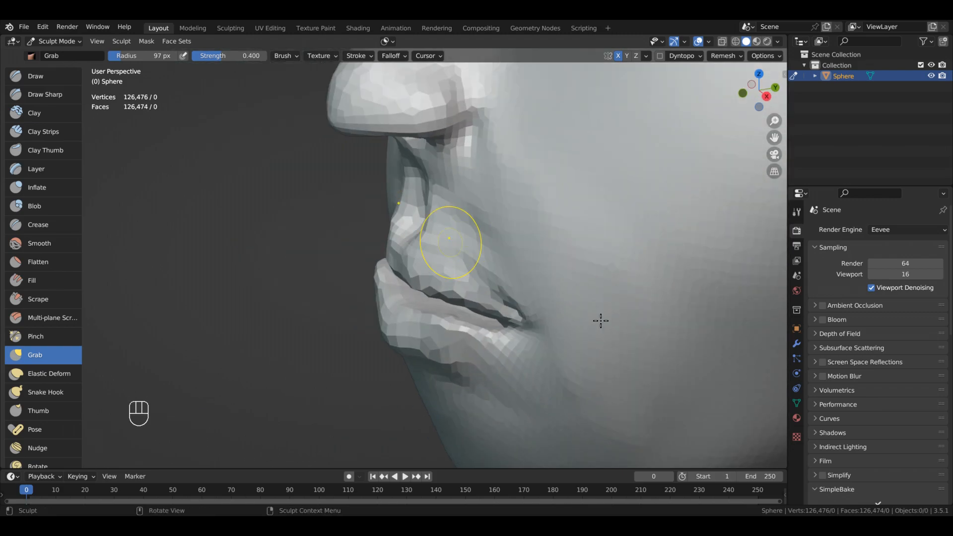
pyautogui.keyDown('alt'); pyautogui.moveTo(690, 384); pyautogui.dragTo(734, 436, button='middle'); pyautogui.keyUp('alt')
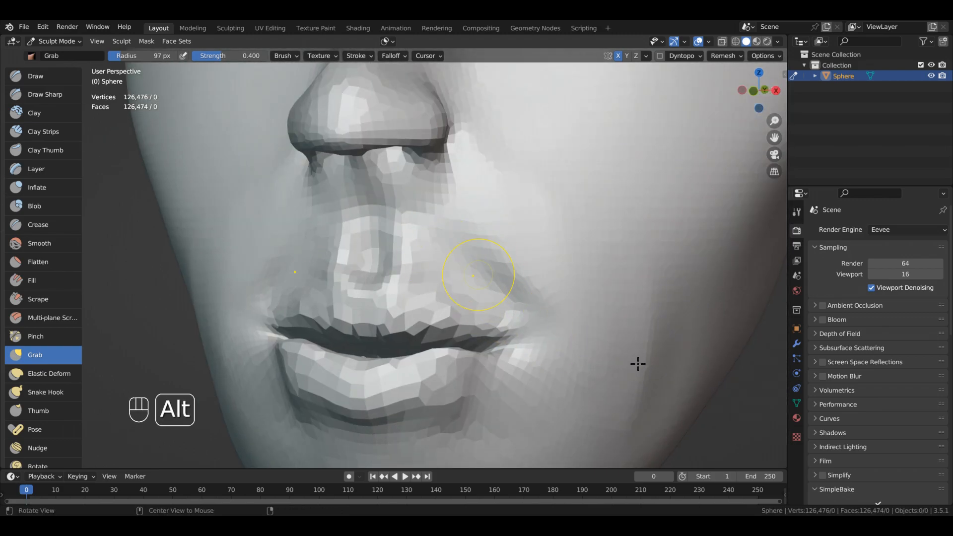
pyautogui.keyDown('alt'); pyautogui.moveTo(407, 345); pyautogui.dragTo(472, 349, button='middle'); pyautogui.keyUp('alt')
pyautogui.keyDown('ctrl'); pyautogui.keyDown('alt'); pyautogui.moveTo(536, 367); pyautogui.dragTo(561, 412, button='middle'); pyautogui.keyUp('alt'); pyautogui.keyUp('ctrl')
pyautogui.keyDown('alt'); pyautogui.moveTo(571, 357); pyautogui.dragTo(553, 349, button='middle'); pyautogui.keyUp('alt')
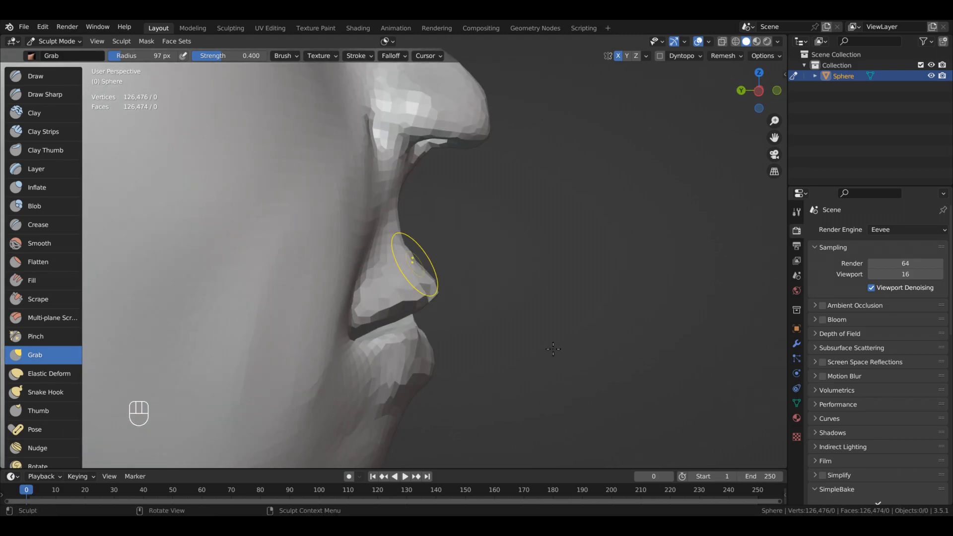
pyautogui.moveTo(522, 415)
pyautogui.keyDown('alt'); pyautogui.mouseDown(button='middle')
pyautogui.moveTo(743, 361)
pyautogui.moveTo(518, 371)
pyautogui.moveTo(677, 347)
pyautogui.moveTo(667, 387)
pyautogui.moveTo(689, 424)
pyautogui.moveTo(714, 432)
pyautogui.moveTo(551, 437)
pyautogui.moveTo(691, 419)
pyautogui.moveTo(591, 410)
pyautogui.mouseUp(button='middle'); pyautogui.keyUp('alt')
pyautogui.press('4')
pyautogui.press('3')
pyautogui.hotkey('ctrl', 'z')
pyautogui.hotkey('ctrl', 'z')
pyautogui.hotkey('ctrl', 'z')
pyautogui.hotkey('ctrl', 'z')
# Step: Smooth the upper lip and make it fuller with the Grab brush at 97 px
pyautogui.keyDown('shift'); pyautogui.moveTo(638, 373); pyautogui.dragTo(634, 381); pyautogui.keyUp('shift')
pyautogui.moveTo(620, 392)
pyautogui.keyDown('alt'); pyautogui.mouseDown(button='middle')
pyautogui.moveTo(690, 409)
pyautogui.moveTo(623, 432)
pyautogui.moveTo(526, 397)
pyautogui.moveTo(540, 402)
pyautogui.mouseUp(button='middle'); pyautogui.keyUp('alt')
pyautogui.press('8')
pyautogui.keyDown('alt'); pyautogui.moveTo(561, 476); pyautogui.dragTo(509, 402, button='middle'); pyautogui.keyUp('alt')
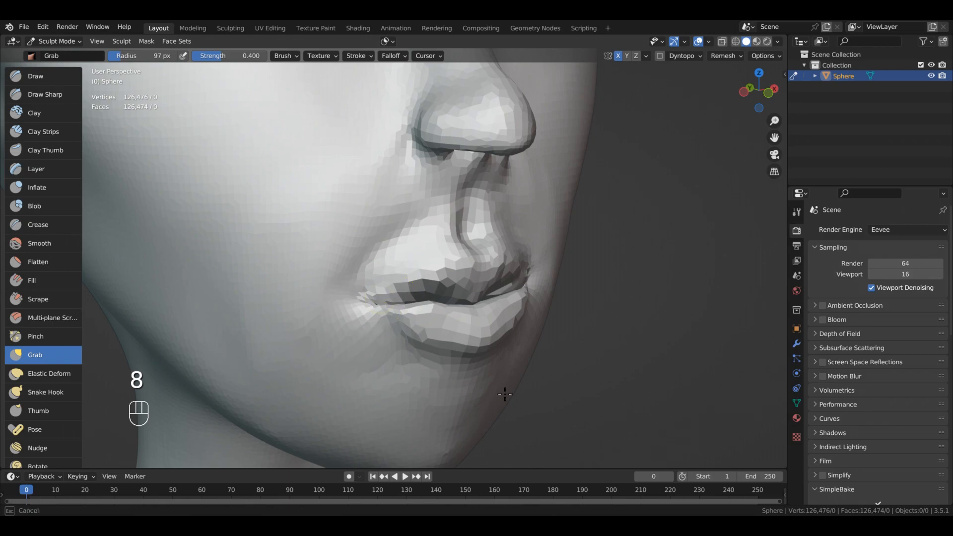
pyautogui.keyDown('alt'); pyautogui.moveTo(531, 449); pyautogui.dragTo(595, 473, button='middle'); pyautogui.keyUp('alt')
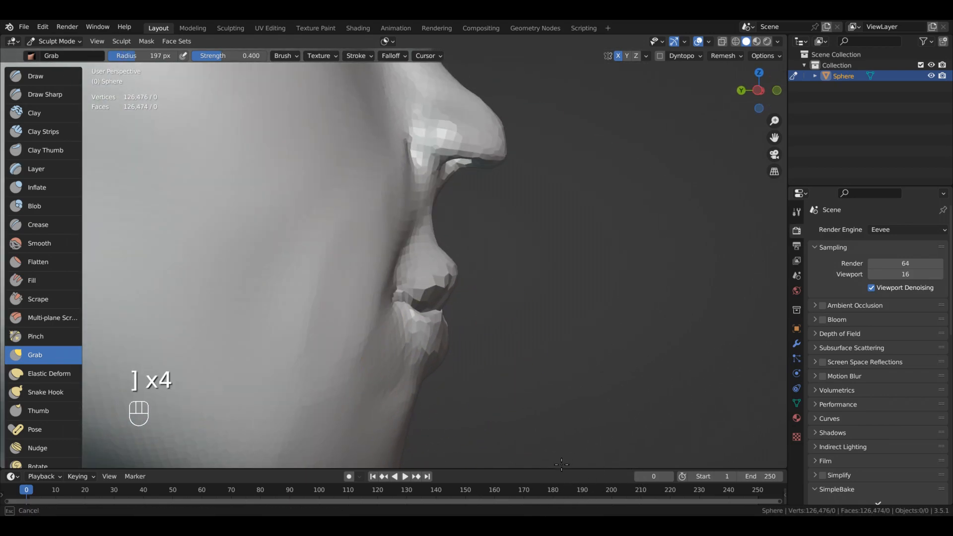
# Step: Set the Grab brush radius to 91 px and adjust the lips in profile
pyautogui.press('[')
pyautogui.press(']')
pyautogui.press('[')
pyautogui.press('[')
pyautogui.press('[')
pyautogui.press('[')
pyautogui.moveTo(606, 454)
pyautogui.keyDown('alt'); pyautogui.mouseDown(button='middle')
pyautogui.moveTo(591, 451)
pyautogui.moveTo(608, 417)
pyautogui.moveTo(593, 434)
pyautogui.mouseUp(button='middle'); pyautogui.keyUp('alt')
pyautogui.moveTo(416, 391); pyautogui.dragTo(419, 389)
# Step: Refine the mouth corner and the surface beside the lower lip from several angles with the Grab brush
pyautogui.keyDown('alt'); pyautogui.moveTo(506, 389); pyautogui.dragTo(394, 360, button='middle'); pyautogui.keyUp('alt')
pyautogui.keyDown('alt'); pyautogui.moveTo(456, 368); pyautogui.dragTo(482, 362, button='middle'); pyautogui.keyUp('alt')
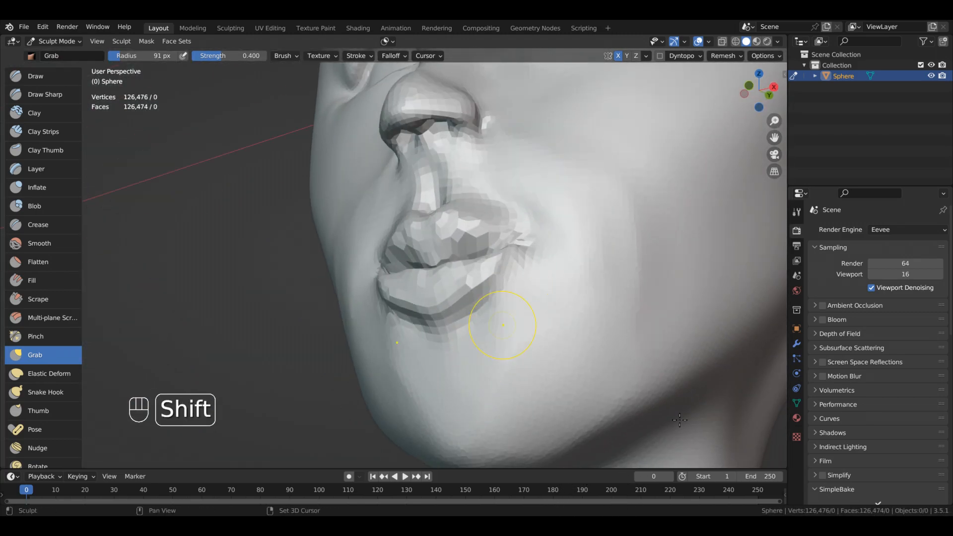
pyautogui.keyDown('alt'); pyautogui.moveTo(502, 325); pyautogui.dragTo(483, 330, button='middle'); pyautogui.keyUp('alt')
pyautogui.keyDown('alt'); pyautogui.moveTo(557, 240); pyautogui.dragTo(675, 255, button='middle'); pyautogui.keyUp('alt')
pyautogui.keyDown('alt'); pyautogui.moveTo(321, 378); pyautogui.dragTo(306, 365, button='middle'); pyautogui.keyUp('alt')
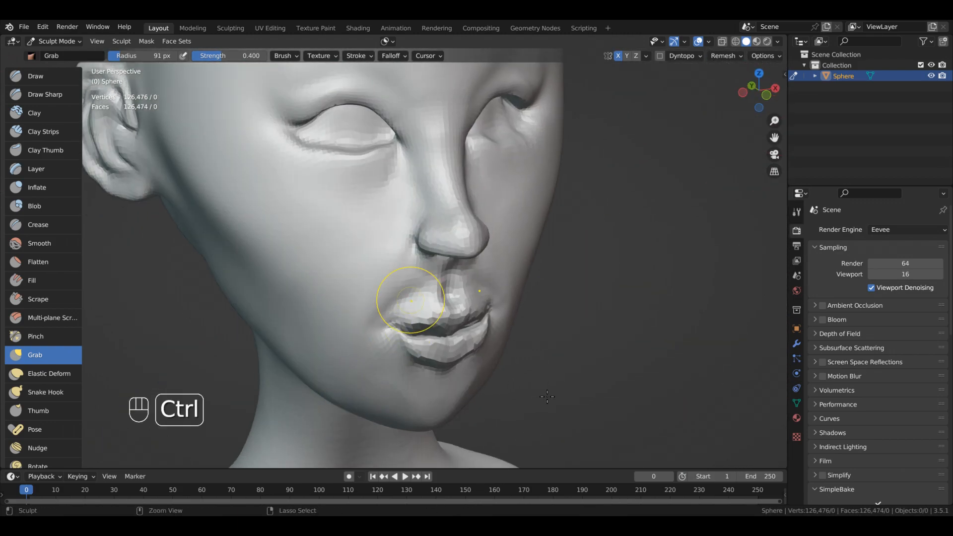
pyautogui.moveTo(547, 397); pyautogui.dragTo(537, 370, button='middle')
pyautogui.moveTo(544, 337)
pyautogui.mouseDown(button='middle')
pyautogui.moveTo(524, 374)
pyautogui.moveTo(504, 320)
pyautogui.moveTo(506, 352)
pyautogui.mouseUp(button='middle')
# Step: Build up the area beside and below the nose wing with the Clay Strips brush at 64 px
pyautogui.press('c')
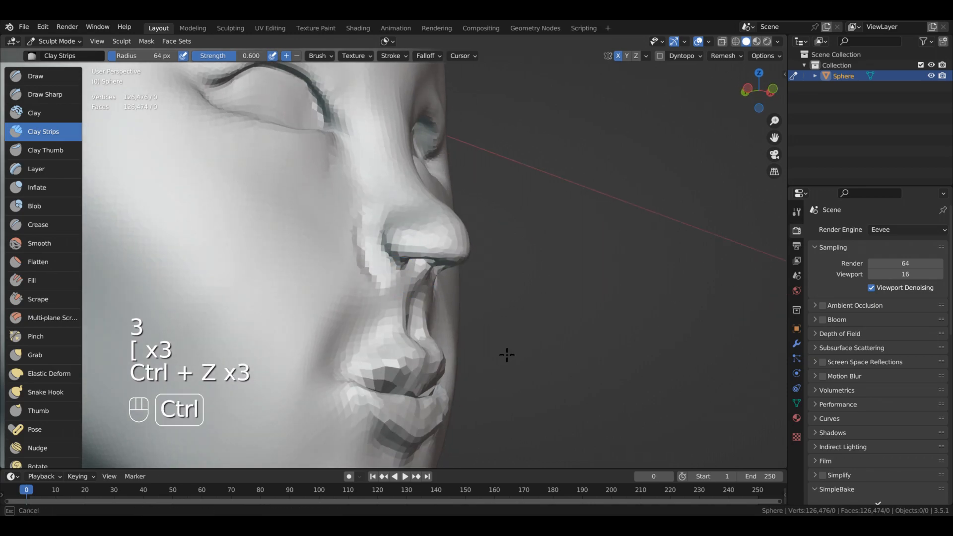
pyautogui.moveTo(517, 386); pyautogui.dragTo(518, 374, button='middle')
pyautogui.press('3')
pyautogui.moveTo(499, 340); pyautogui.dragTo(527, 387)
pyautogui.keyDown('alt'); pyautogui.moveTo(528, 388); pyautogui.dragTo(538, 309, button='middle'); pyautogui.keyUp('alt')
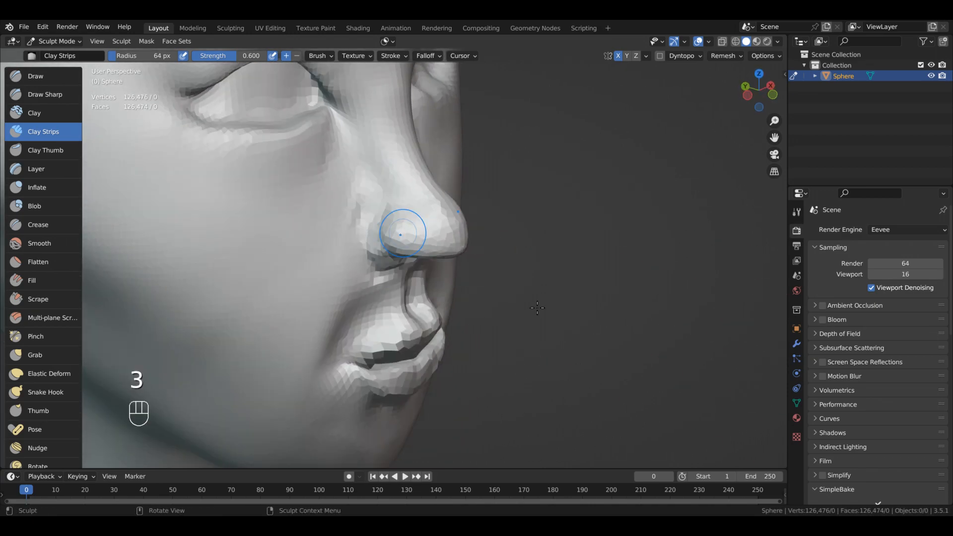
# Step: Undo the last Clay Strips stroke and rework the surface between the nose wing and the mouth
pyautogui.moveTo(517, 310)
pyautogui.keyDown('alt'); pyautogui.mouseDown()
pyautogui.moveTo(556, 363)
pyautogui.moveTo(504, 305)
pyautogui.moveTo(519, 364)
pyautogui.moveTo(541, 392)
pyautogui.mouseUp(); pyautogui.keyUp('alt')
pyautogui.moveTo(541, 392)
pyautogui.keyDown('alt'); pyautogui.mouseDown()
pyautogui.moveTo(508, 394)
pyautogui.moveTo(504, 453)
pyautogui.moveTo(516, 459)
pyautogui.mouseUp(); pyautogui.keyUp('alt')
pyautogui.hotkey('ctrl', 'z')
pyautogui.moveTo(467, 397)
pyautogui.keyDown('alt'); pyautogui.mouseDown()
pyautogui.moveTo(502, 422)
pyautogui.moveTo(556, 412)
pyautogui.mouseUp(); pyautogui.keyUp('alt')
pyautogui.keyDown('alt'); pyautogui.moveTo(467, 427); pyautogui.dragTo(506, 443); pyautogui.keyUp('alt')
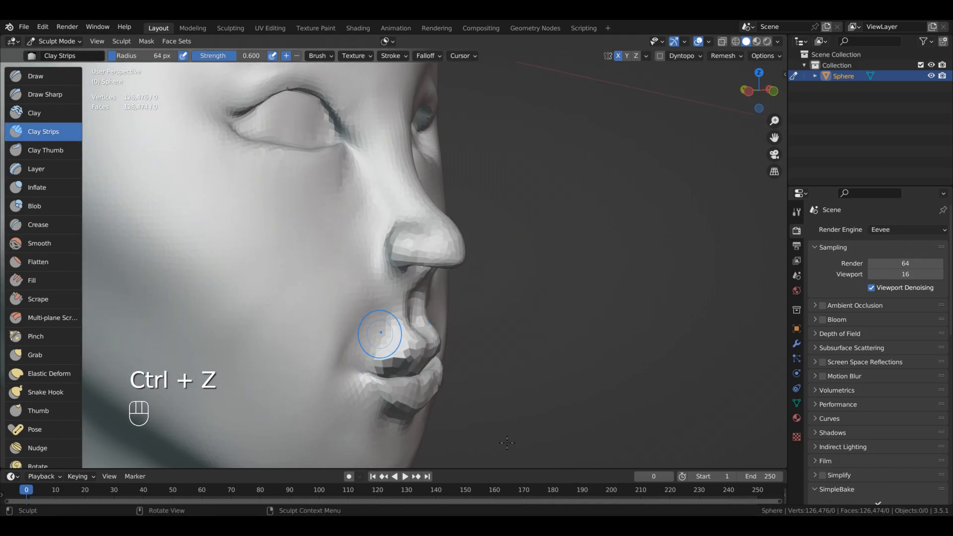
# Step: Adjust the lips and the area under the nose in profile with the Grab brush at 214 px, undoing one stroke
pyautogui.press('2')
pyautogui.keyDown('ctrl'); pyautogui.keyDown('alt'); pyautogui.moveTo(437, 308); pyautogui.dragTo(457, 427, button='middle'); pyautogui.keyUp('alt'); pyautogui.keyUp('ctrl')
pyautogui.moveTo(324, 384)
pyautogui.keyDown('alt'); pyautogui.mouseDown(button='middle')
pyautogui.moveTo(303, 369)
pyautogui.moveTo(372, 328)
pyautogui.mouseUp(button='middle'); pyautogui.keyUp('alt')
pyautogui.press('8')
pyautogui.moveTo(512, 390); pyautogui.dragTo(485, 366, button='middle')
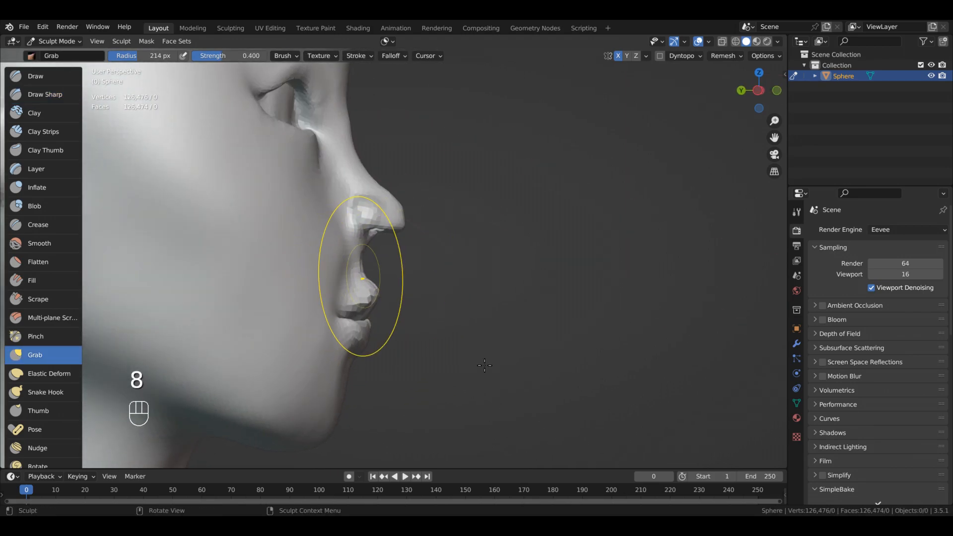
pyautogui.moveTo(595, 387)
pyautogui.keyDown('alt'); pyautogui.mouseDown()
pyautogui.moveTo(527, 400)
pyautogui.moveTo(496, 422)
pyautogui.mouseUp(); pyautogui.keyUp('alt')
pyautogui.keyDown('alt'); pyautogui.moveTo(576, 409); pyautogui.dragTo(567, 411); pyautogui.keyUp('alt')
pyautogui.moveTo(476, 430)
pyautogui.keyDown('alt'); pyautogui.mouseDown()
pyautogui.moveTo(557, 411)
pyautogui.moveTo(500, 423)
pyautogui.mouseUp(); pyautogui.keyUp('alt')
pyautogui.hotkey('ctrl', 'z')
pyautogui.moveTo(397, 421)
pyautogui.keyDown('alt'); pyautogui.mouseDown()
pyautogui.moveTo(484, 404)
pyautogui.moveTo(434, 384)
pyautogui.moveTo(420, 406)
pyautogui.mouseUp(); pyautogui.keyUp('alt')
# Step: Reduce the brush radius to 64 px and add volume to the upper lip with the Inflate brush
pyautogui.press('3')
pyautogui.press('4')
pyautogui.press('[')
pyautogui.press('[')
pyautogui.press('[')
pyautogui.press('[')
pyautogui.press('[')
pyautogui.press('[')
pyautogui.moveTo(355, 411)
pyautogui.keyDown('alt'); pyautogui.mouseDown()
pyautogui.moveTo(419, 380)
pyautogui.moveTo(328, 397)
pyautogui.moveTo(420, 361)
pyautogui.mouseUp(); pyautogui.keyUp('alt')
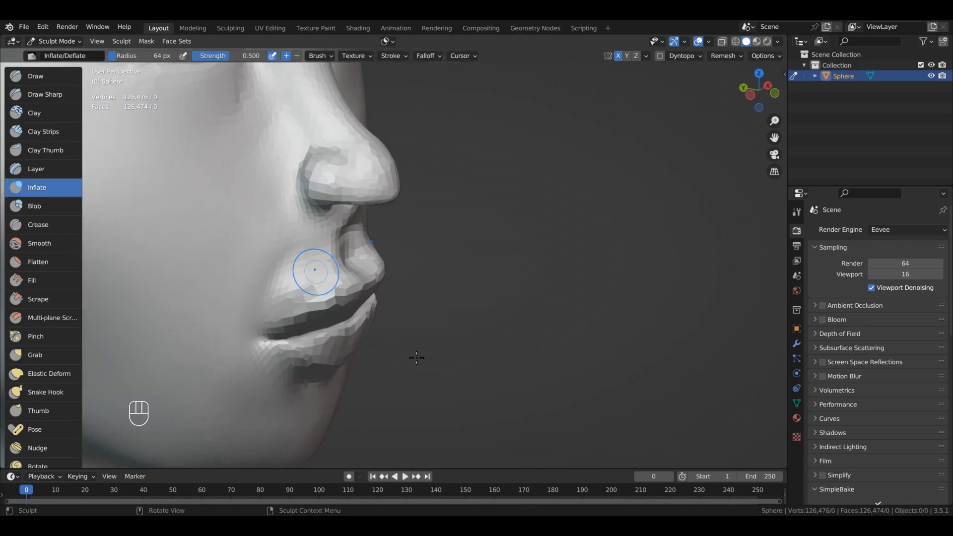
pyautogui.keyDown('alt'); pyautogui.moveTo(436, 519); pyautogui.dragTo(468, 499); pyautogui.keyUp('alt')
pyautogui.keyDown('alt'); pyautogui.moveTo(396, 453); pyautogui.dragTo(478, 393); pyautogui.keyUp('alt')
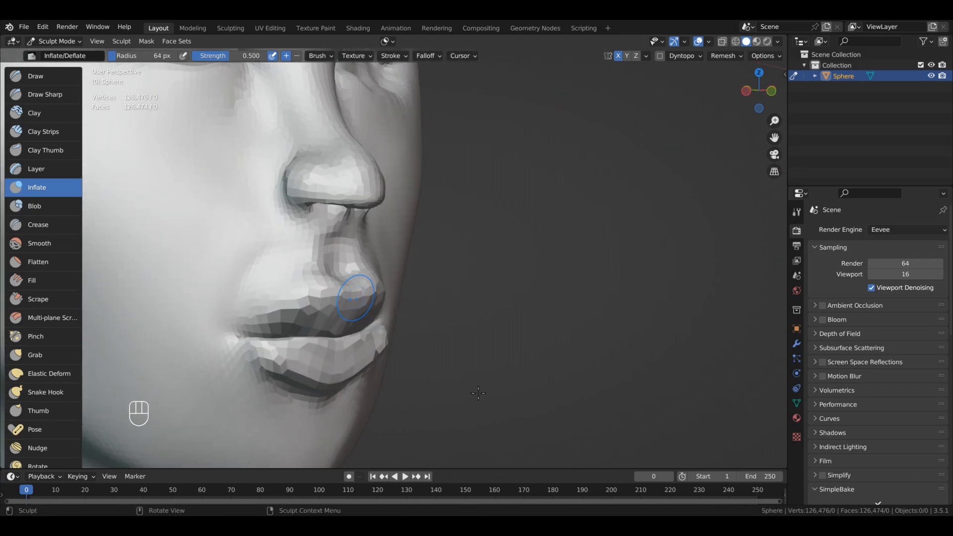
# Step: Sharpen the upper lip's edge toward the mouth corner with the Draw Sharp brush at 64 px
pyautogui.moveTo(438, 391); pyautogui.dragTo(468, 404, button='middle')
pyautogui.press('2')
pyautogui.moveTo(389, 413)
pyautogui.keyDown('alt'); pyautogui.mouseDown()
pyautogui.moveTo(475, 431)
pyautogui.moveTo(417, 371)
pyautogui.moveTo(498, 406)
pyautogui.moveTo(594, 362)
pyautogui.moveTo(555, 433)
pyautogui.moveTo(522, 434)
pyautogui.mouseUp(); pyautogui.keyUp('alt')
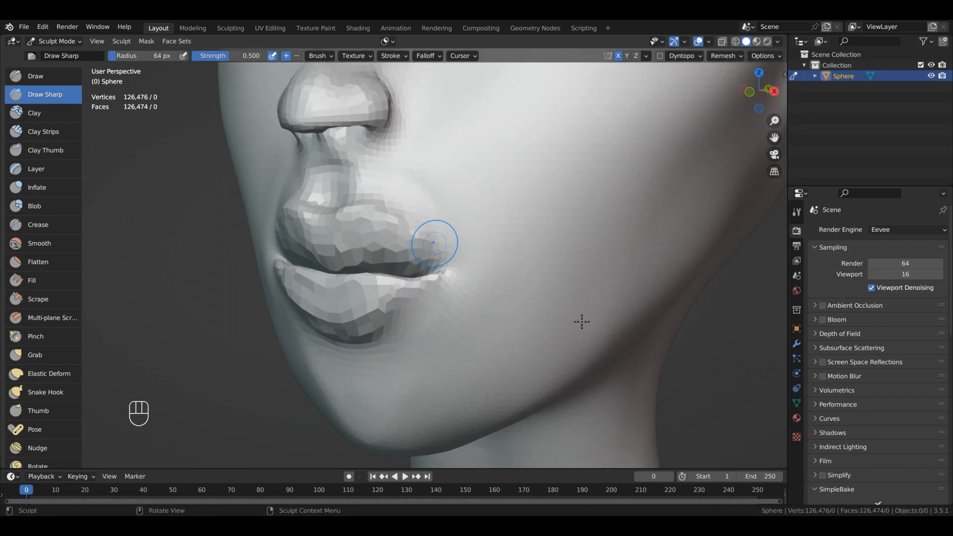
pyautogui.moveTo(602, 365); pyautogui.dragTo(442, 361, button='middle')
# Step: Undo the last stroke and reshape the outer upper lip and mouth corner with the Grab brush
pyautogui.press('8')
pyautogui.hotkey('ctrl', 'z')
pyautogui.keyDown('alt'); pyautogui.moveTo(487, 315); pyautogui.dragTo(534, 319); pyautogui.keyUp('alt')
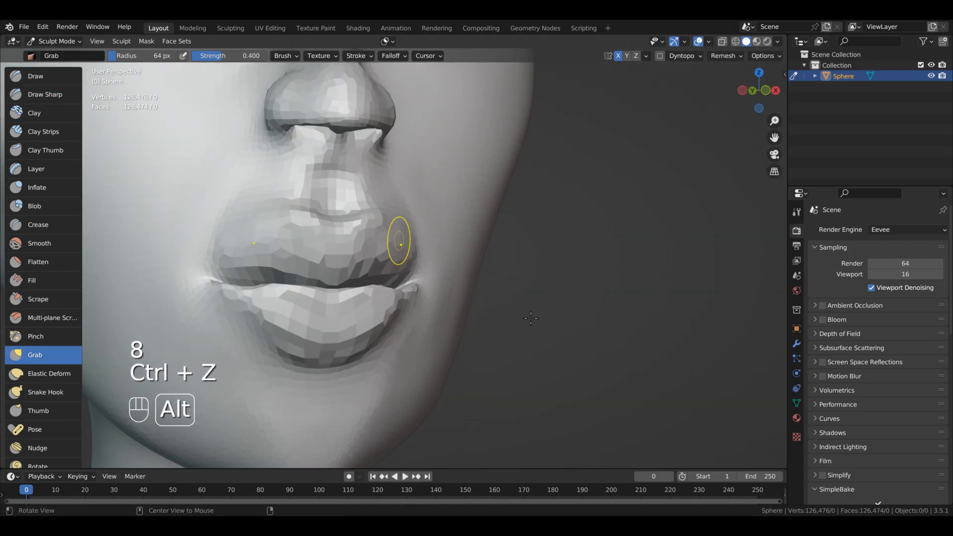
pyautogui.scroll(-3, 394, 244)
pyautogui.moveTo(481, 249)
pyautogui.keyDown('alt'); pyautogui.mouseDown()
pyautogui.moveTo(546, 319)
pyautogui.moveTo(557, 279)
pyautogui.moveTo(636, 324)
pyautogui.moveTo(547, 311)
pyautogui.mouseUp(); pyautogui.keyUp('alt')
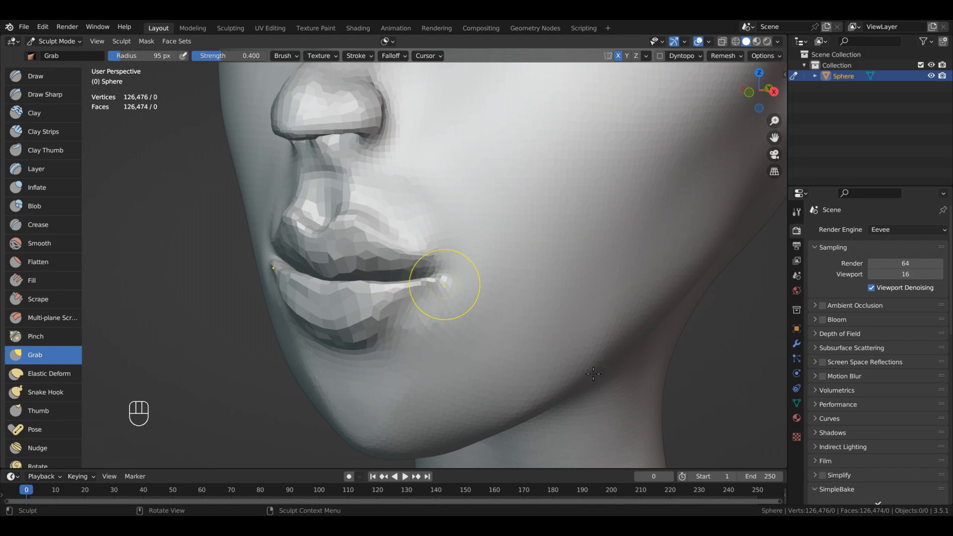
# Step: Pull the mouth corner into shape with the Grab brush at 95 px and smooth the surface beside the lower lip
pyautogui.keyDown('alt'); pyautogui.moveTo(445, 284); pyautogui.dragTo(463, 258); pyautogui.keyUp('alt')
pyautogui.moveTo(294, 328)
pyautogui.keyDown('shift'); pyautogui.mouseDown()
pyautogui.moveTo(349, 362)
pyautogui.moveTo(304, 330)
pyautogui.mouseUp(); pyautogui.keyUp('shift')
pyautogui.moveTo(317, 303)
pyautogui.keyDown('alt'); pyautogui.mouseDown()
pyautogui.moveTo(303, 325)
pyautogui.moveTo(402, 335)
pyautogui.moveTo(351, 276)
pyautogui.mouseUp(); pyautogui.keyUp('alt')
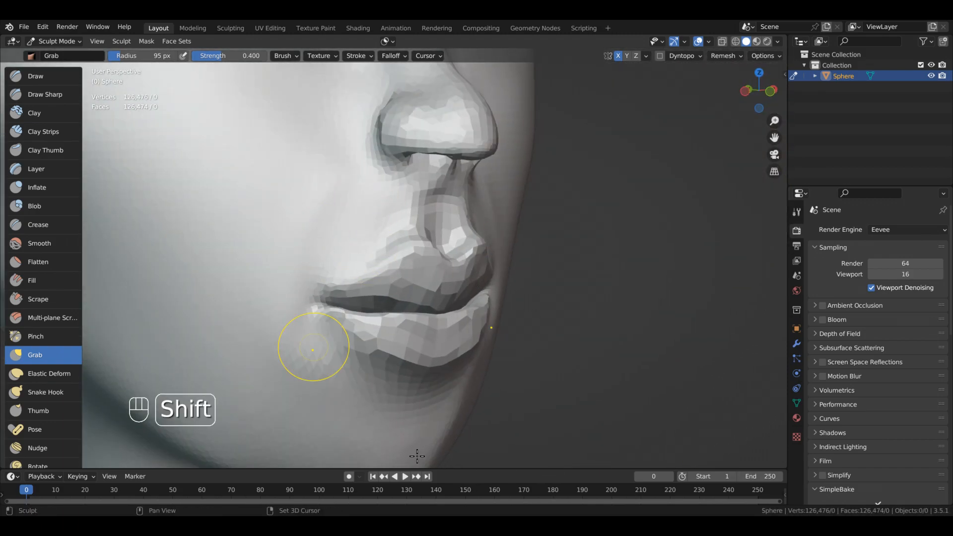
pyautogui.moveTo(326, 327)
pyautogui.mouseDown()
pyautogui.moveTo(314, 304)
pyautogui.moveTo(330, 293)
pyautogui.mouseUp()
pyautogui.scroll(-3, 329, 293)
pyautogui.moveTo(561, 405)
pyautogui.keyDown('alt'); pyautogui.mouseDown()
pyautogui.moveTo(603, 408)
pyautogui.moveTo(511, 392)
pyautogui.mouseUp(); pyautogui.keyUp('alt')
pyautogui.keyDown('alt'); pyautogui.moveTo(417, 322); pyautogui.dragTo(447, 282); pyautogui.keyUp('alt')
pyautogui.moveTo(420, 293)
pyautogui.keyDown('shift'); pyautogui.mouseDown()
pyautogui.moveTo(422, 308)
pyautogui.moveTo(563, 412)
pyautogui.mouseUp(); pyautogui.keyUp('shift')
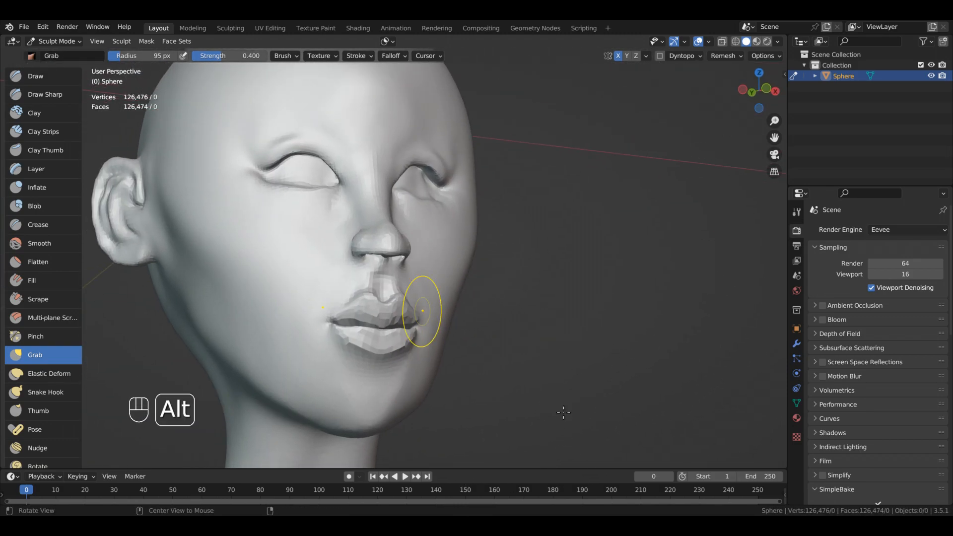
# Step: Enlarge the Grab brush to 125 px and adjust the lower face around the mouth
pyautogui.keyDown('alt'); pyautogui.moveTo(422, 311); pyautogui.dragTo(359, 317); pyautogui.keyUp('alt')
pyautogui.scroll(-3, 426, 307)
pyautogui.press('f')
pyautogui.click(463, 306)
pyautogui.keyDown('alt'); pyautogui.moveTo(446, 361); pyautogui.dragTo(470, 315); pyautogui.keyUp('alt')
pyautogui.scroll(2, 476, 300)
pyautogui.moveTo(644, 395)
pyautogui.keyDown('alt'); pyautogui.mouseDown()
pyautogui.moveTo(630, 383)
pyautogui.moveTo(620, 390)
pyautogui.mouseUp(); pyautogui.keyUp('alt')
# Step: Sharpen the jawline between the chin and the ear with the Pinch brush at 125 px
pyautogui.press('6')
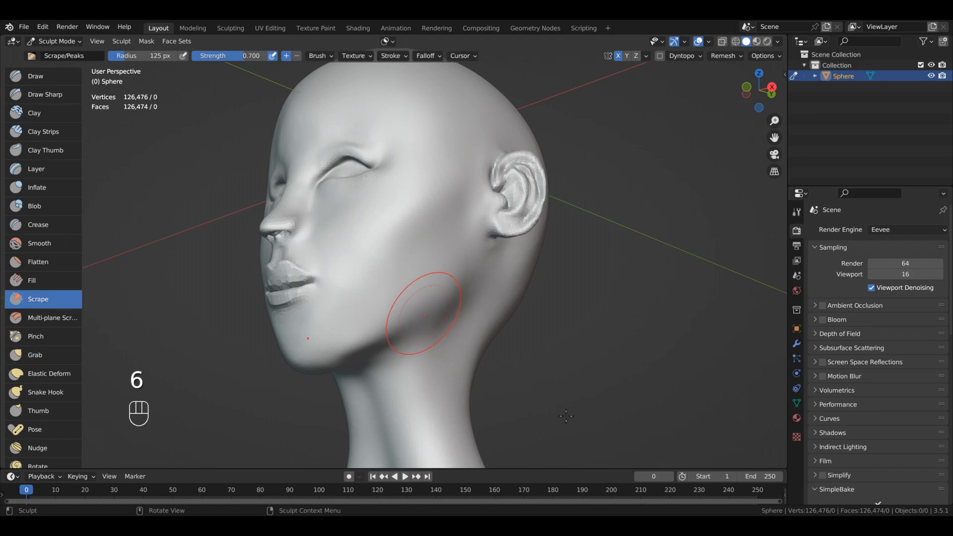
pyautogui.press('5')
pyautogui.press('4')
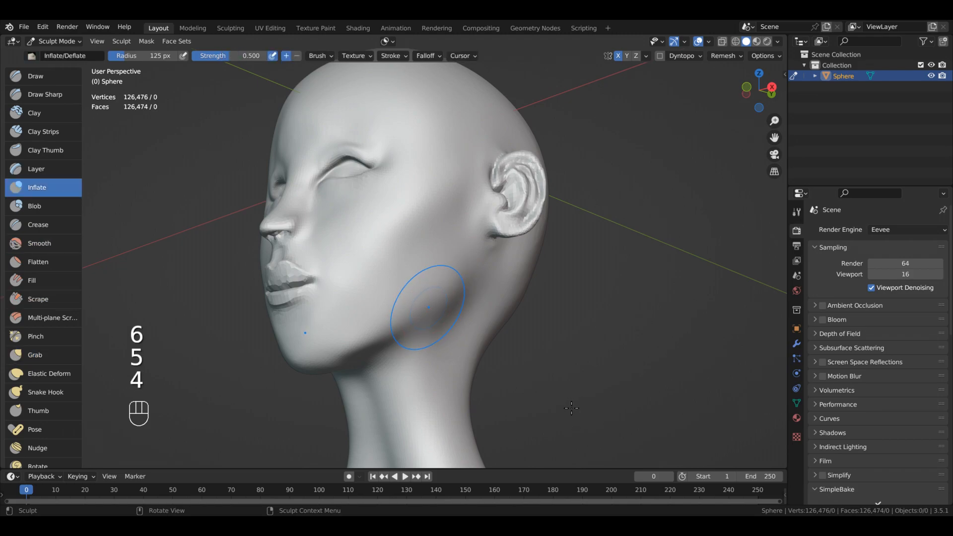
pyautogui.press('6')
pyautogui.press('7')
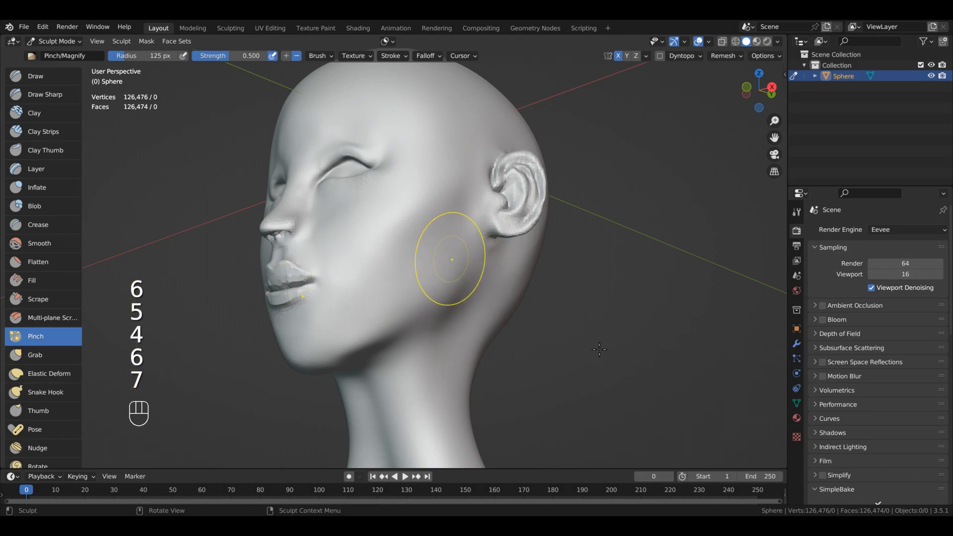
pyautogui.moveTo(398, 332); pyautogui.dragTo(409, 323)
pyautogui.moveTo(547, 425); pyautogui.dragTo(565, 408)
pyautogui.moveTo(605, 371)
pyautogui.mouseDown()
pyautogui.moveTo(639, 339)
pyautogui.moveTo(613, 369)
pyautogui.mouseUp()
pyautogui.press('shift')
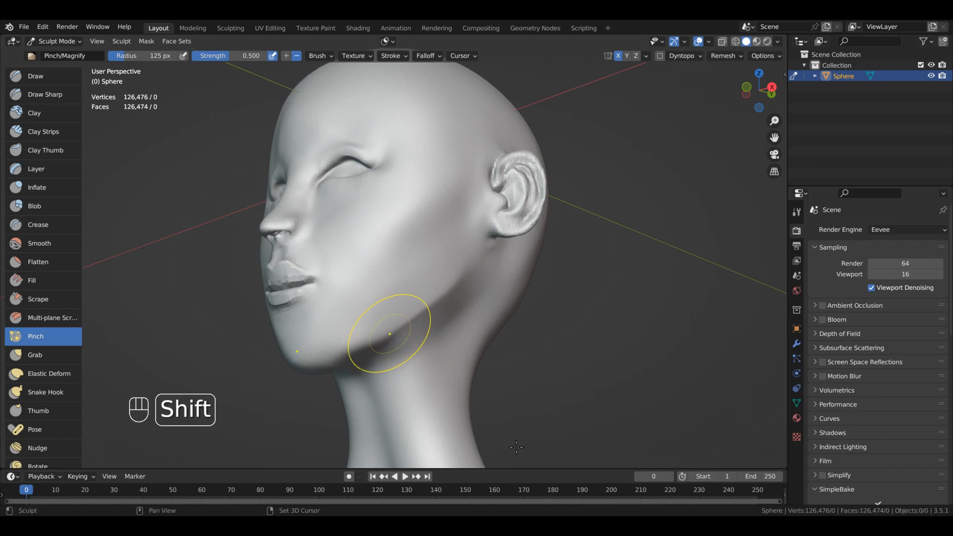
# Step: Continue defining the jaw edge from low and three-quarter views with the Pinch brush, smoothing where needed
pyautogui.moveTo(599, 391)
pyautogui.mouseDown(button='middle')
pyautogui.moveTo(545, 452)
pyautogui.moveTo(533, 398)
pyautogui.moveTo(579, 459)
pyautogui.mouseUp(button='middle')
pyautogui.press('alt')
pyautogui.moveTo(601, 402)
pyautogui.keyDown('alt'); pyautogui.mouseDown()
pyautogui.moveTo(651, 347)
pyautogui.moveTo(622, 377)
pyautogui.mouseUp(); pyautogui.keyUp('alt')
pyautogui.moveTo(521, 439)
pyautogui.mouseDown()
pyautogui.moveTo(476, 453)
pyautogui.moveTo(532, 419)
pyautogui.mouseUp()
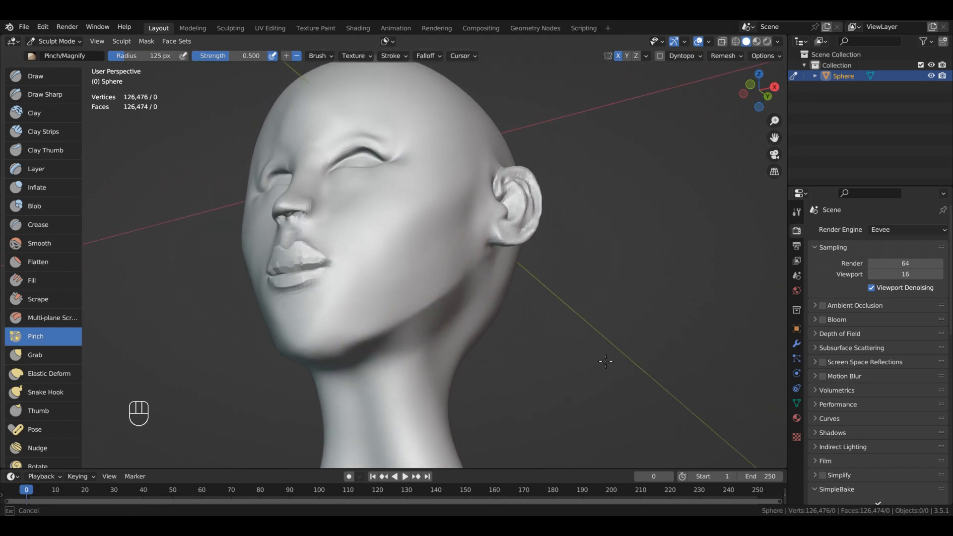
pyautogui.keyDown('alt'); pyautogui.moveTo(593, 427); pyautogui.dragTo(577, 409, button='middle'); pyautogui.keyUp('alt')
pyautogui.moveTo(577, 409)
pyautogui.keyDown('alt'); pyautogui.keyDown('shift'); pyautogui.mouseDown()
pyautogui.moveTo(577, 422)
pyautogui.moveTo(583, 418)
pyautogui.moveTo(572, 425)
pyautogui.mouseUp(); pyautogui.keyUp('shift'); pyautogui.keyUp('alt')
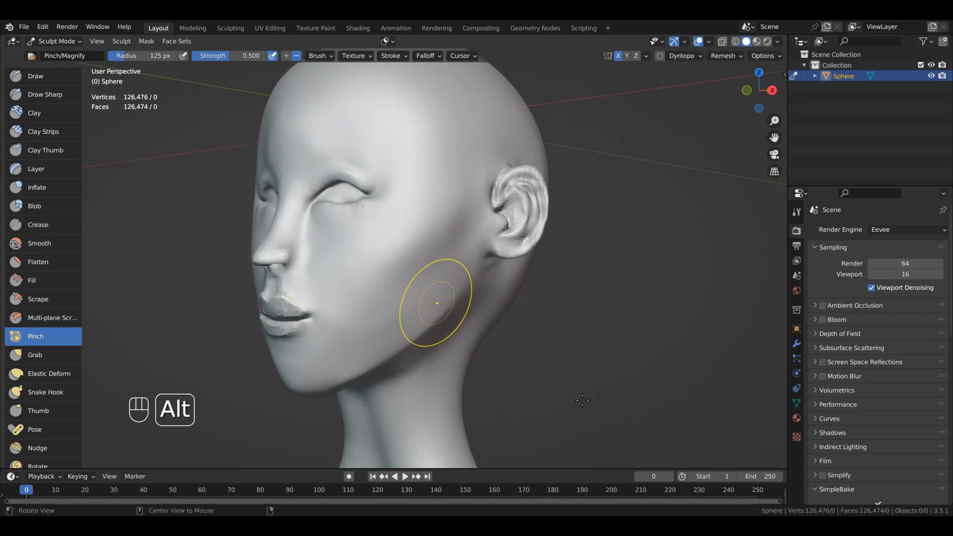
pyautogui.moveTo(560, 410)
pyautogui.keyDown('alt'); pyautogui.mouseDown(button='middle')
pyautogui.moveTo(624, 436)
pyautogui.moveTo(696, 419)
pyautogui.moveTo(591, 433)
pyautogui.mouseUp(button='middle'); pyautogui.keyUp('alt')
pyautogui.keyDown('alt'); pyautogui.keyDown('shift'); pyautogui.moveTo(671, 440); pyautogui.dragTo(630, 421, button='middle'); pyautogui.keyUp('shift'); pyautogui.keyUp('alt')
pyautogui.moveTo(629, 422)
pyautogui.keyDown('alt'); pyautogui.mouseDown()
pyautogui.moveTo(562, 411)
pyautogui.moveTo(603, 376)
pyautogui.mouseUp(); pyautogui.keyUp('alt')
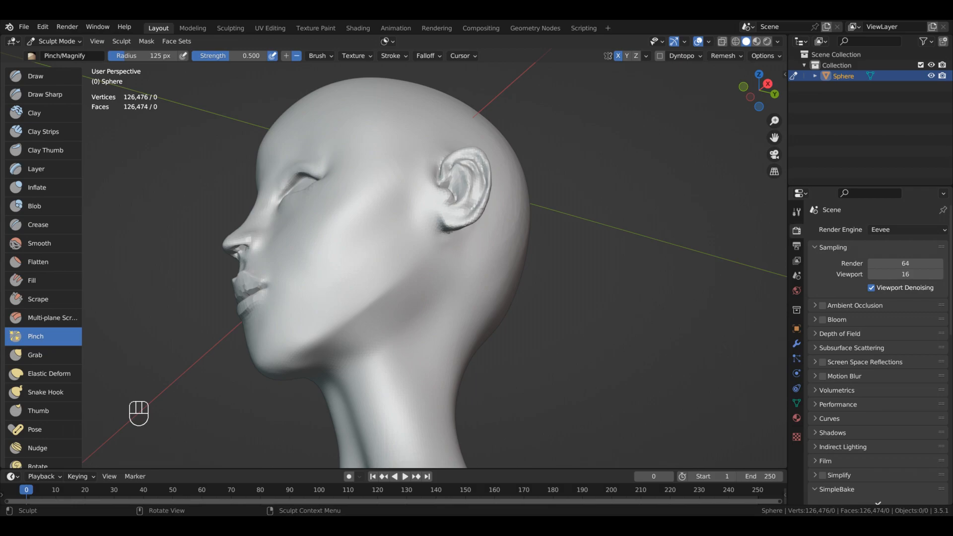
# Step: Tighten the jawline from the side, working from under the chin toward the earlobe with the Pinch brush
pyautogui.moveTo(424, 317)
pyautogui.keyDown('alt'); pyautogui.mouseDown()
pyautogui.moveTo(407, 326)
pyautogui.moveTo(430, 312)
pyautogui.mouseUp(); pyautogui.keyUp('alt')
pyautogui.moveTo(340, 368); pyautogui.dragTo(375, 346)
pyautogui.moveTo(420, 311)
pyautogui.mouseDown()
pyautogui.moveTo(450, 268)
pyautogui.moveTo(430, 302)
pyautogui.mouseUp()
pyautogui.moveTo(390, 341); pyautogui.dragTo(380, 348)
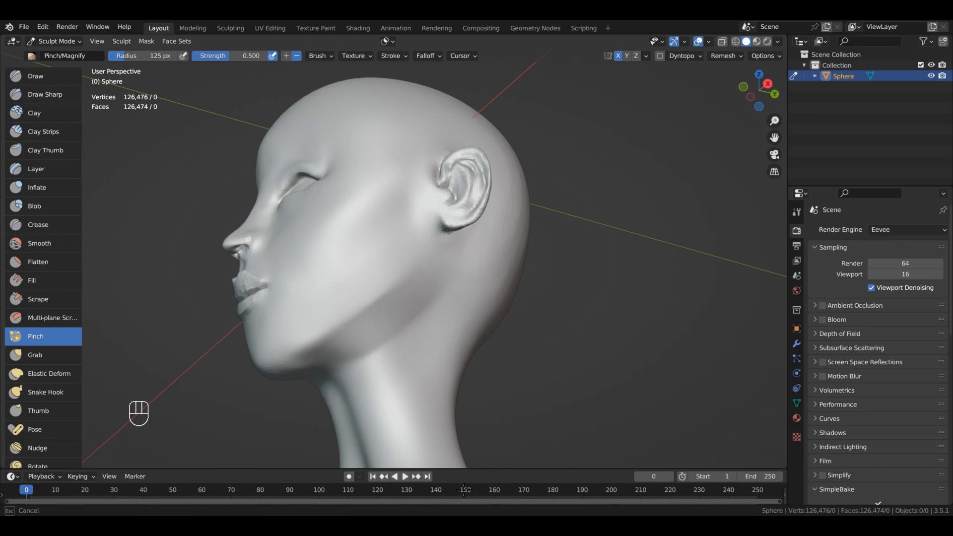
pyautogui.keyDown('alt'); pyautogui.moveTo(436, 287); pyautogui.dragTo(589, 345); pyautogui.keyUp('alt')
pyautogui.keyDown('alt'); pyautogui.moveTo(549, 441); pyautogui.dragTo(421, 325); pyautogui.keyUp('alt')
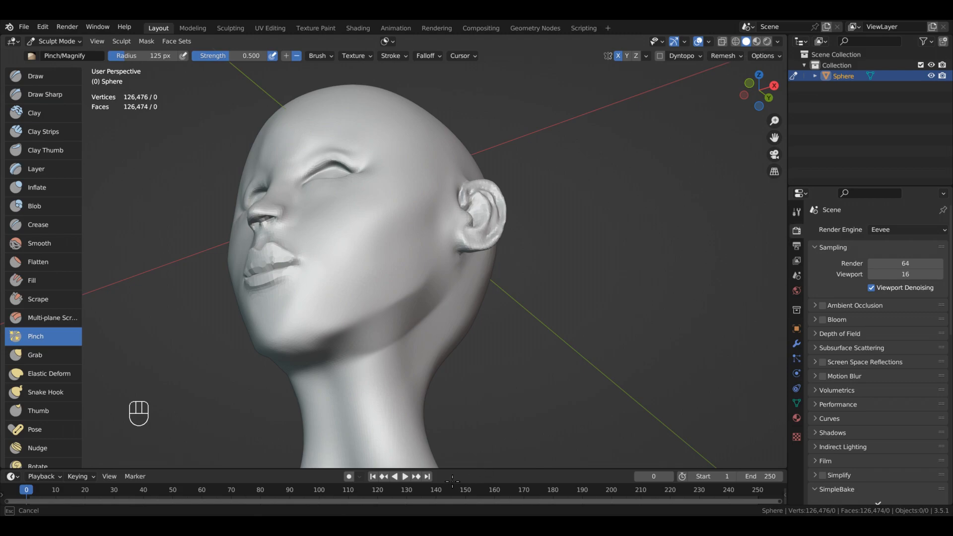
# Step: Define the transition from the jaw and chin underside to the neck with the Pinch brush
pyautogui.moveTo(333, 377); pyautogui.dragTo(447, 514)
pyautogui.moveTo(362, 394)
pyautogui.keyDown('alt'); pyautogui.mouseDown()
pyautogui.moveTo(500, 434)
pyautogui.moveTo(496, 412)
pyautogui.moveTo(466, 391)
pyautogui.mouseUp(); pyautogui.keyUp('alt')
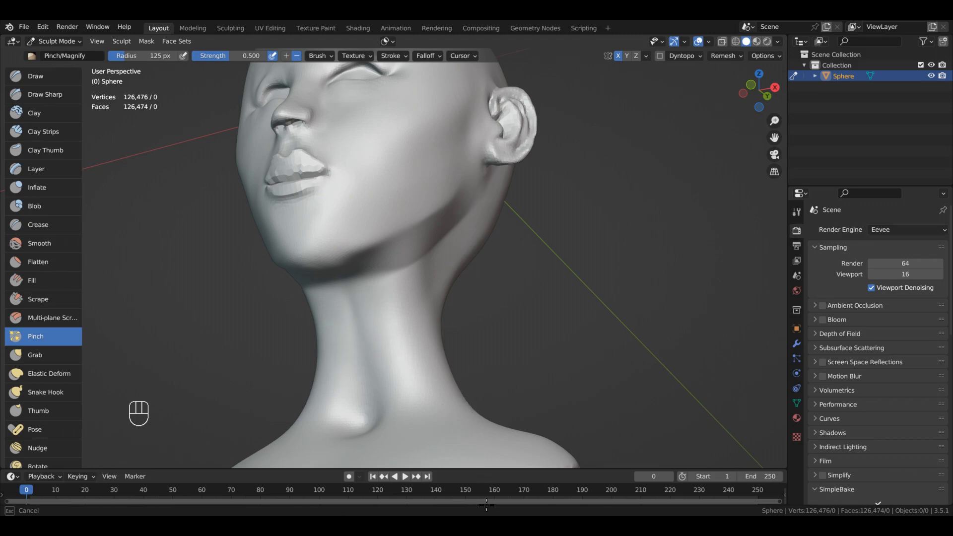
pyautogui.moveTo(370, 394)
pyautogui.keyDown('alt'); pyautogui.mouseDown()
pyautogui.moveTo(404, 388)
pyautogui.moveTo(381, 396)
pyautogui.moveTo(372, 419)
pyautogui.moveTo(392, 501)
pyautogui.mouseUp(); pyautogui.keyUp('alt')
pyautogui.moveTo(534, 439)
pyautogui.keyDown('alt'); pyautogui.mouseDown()
pyautogui.moveTo(461, 432)
pyautogui.moveTo(445, 459)
pyautogui.mouseUp(); pyautogui.keyUp('alt')
pyautogui.moveTo(343, 334); pyautogui.dragTo(538, 388)
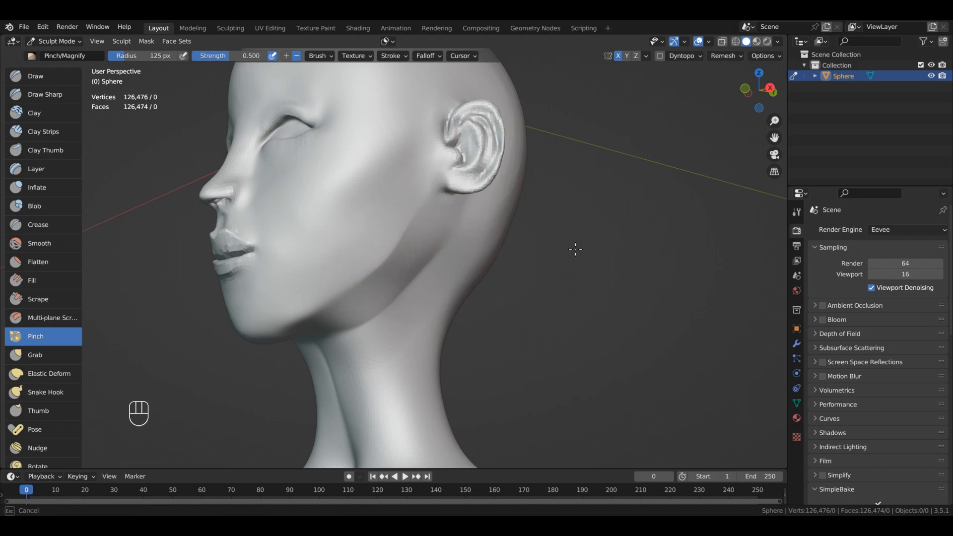
pyautogui.moveTo(477, 374); pyautogui.dragTo(488, 365)
# Step: Flatten the cheek below the inner eye and beside the nose with the Scrape brush at 125 px
pyautogui.press('3')
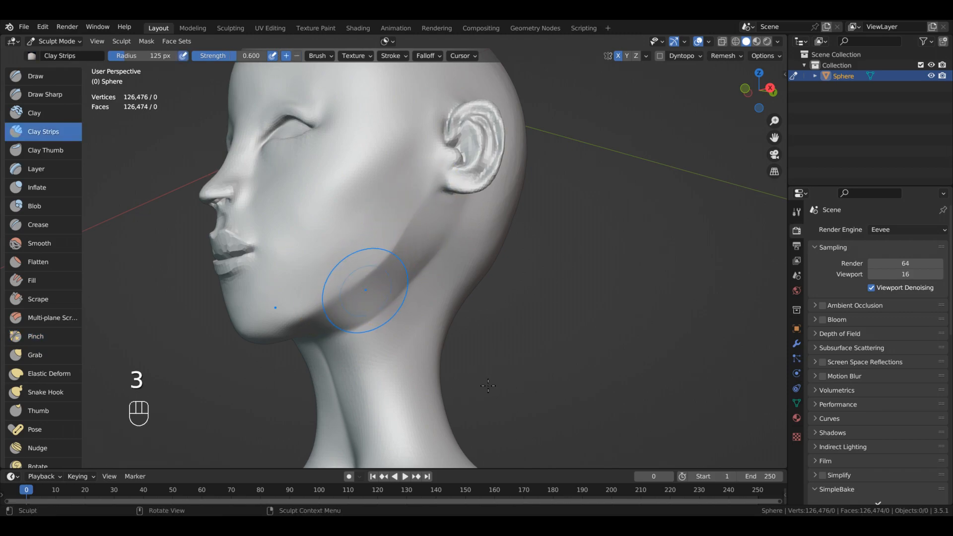
pyautogui.press('4')
pyautogui.press('5')
pyautogui.press('6')
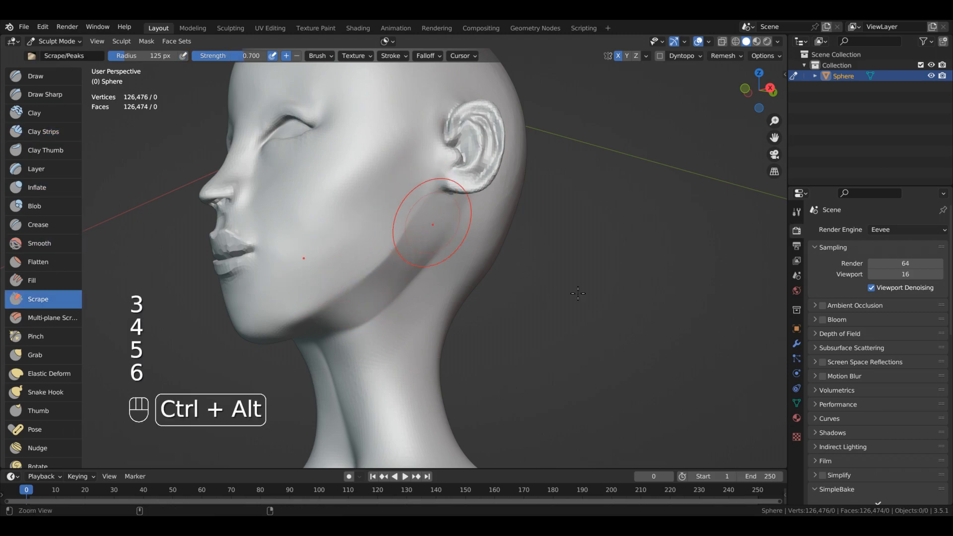
pyautogui.keyDown('alt'); pyautogui.keyDown('shift'); pyautogui.moveTo(552, 293); pyautogui.dragTo(521, 358, button='middle'); pyautogui.keyUp('shift'); pyautogui.keyUp('alt')
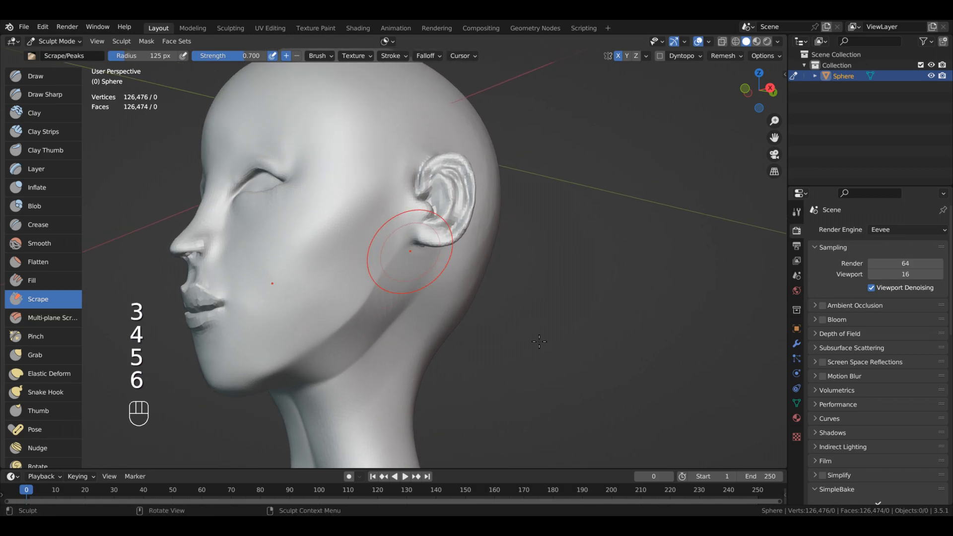
pyautogui.keyDown('alt'); pyautogui.moveTo(278, 243); pyautogui.dragTo(569, 494, button='middle'); pyautogui.keyUp('alt')
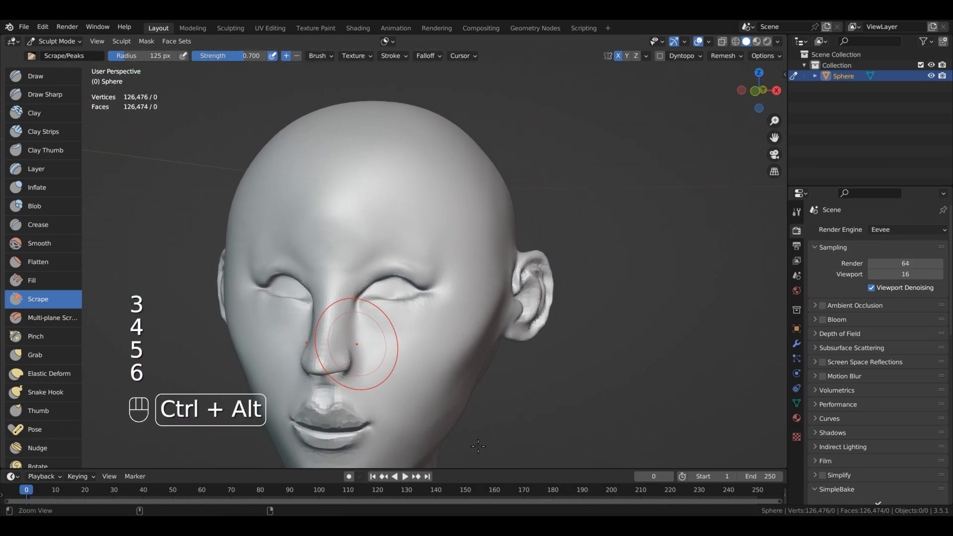
pyautogui.keyDown('ctrl'); pyautogui.keyDown('alt'); pyautogui.moveTo(362, 347); pyautogui.dragTo(364, 233, button='middle'); pyautogui.keyUp('alt'); pyautogui.keyUp('ctrl')
pyautogui.keyDown('alt'); pyautogui.keyDown('shift'); pyautogui.moveTo(487, 474); pyautogui.dragTo(550, 358, button='middle'); pyautogui.keyUp('shift'); pyautogui.keyUp('alt')
pyautogui.moveTo(443, 304); pyautogui.dragTo(425, 398)
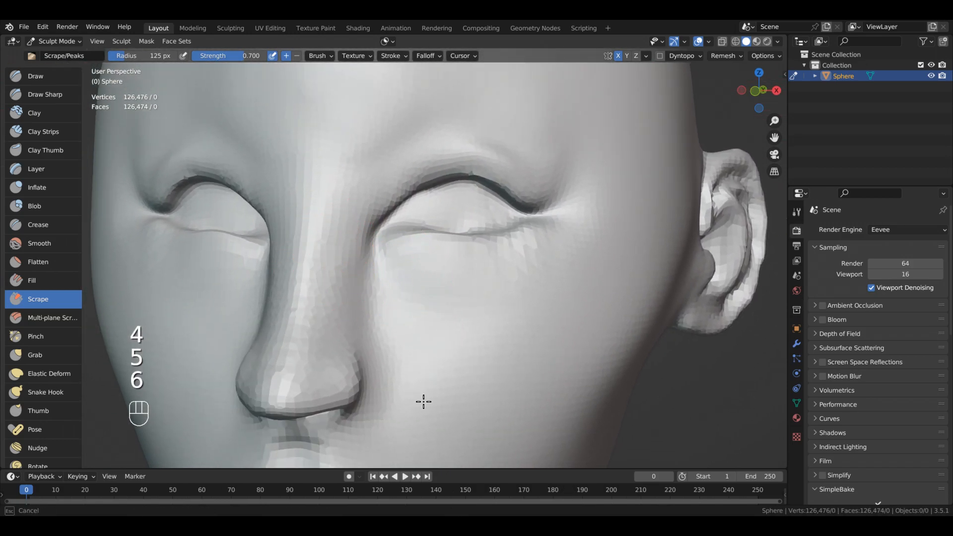
pyautogui.keyDown('alt'); pyautogui.moveTo(468, 415); pyautogui.dragTo(448, 312, button='middle'); pyautogui.keyUp('alt')
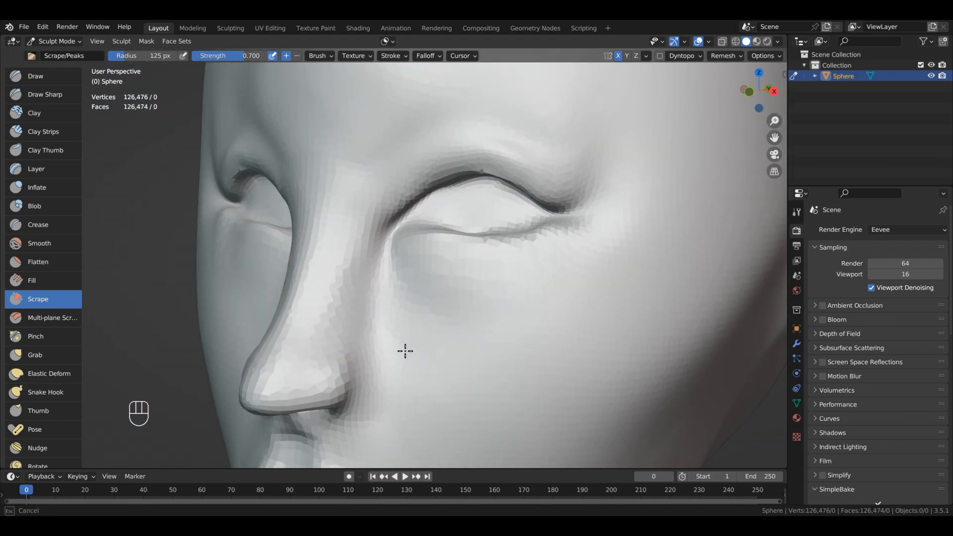
# Step: Scrape the side of the nose and the area under the eye, undoing one stroke
pyautogui.moveTo(415, 346); pyautogui.dragTo(398, 444)
pyautogui.keyDown('alt'); pyautogui.moveTo(428, 346); pyautogui.dragTo(514, 395, button='middle'); pyautogui.keyUp('alt')
pyautogui.hotkey('ctrl', 'z')
pyautogui.keyDown('ctrl'); pyautogui.keyDown('alt'); pyautogui.moveTo(448, 417); pyautogui.dragTo(491, 336, button='middle'); pyautogui.keyUp('alt'); pyautogui.keyUp('ctrl')
pyautogui.keyDown('alt'); pyautogui.moveTo(550, 298); pyautogui.dragTo(495, 373, button='middle'); pyautogui.keyUp('alt')
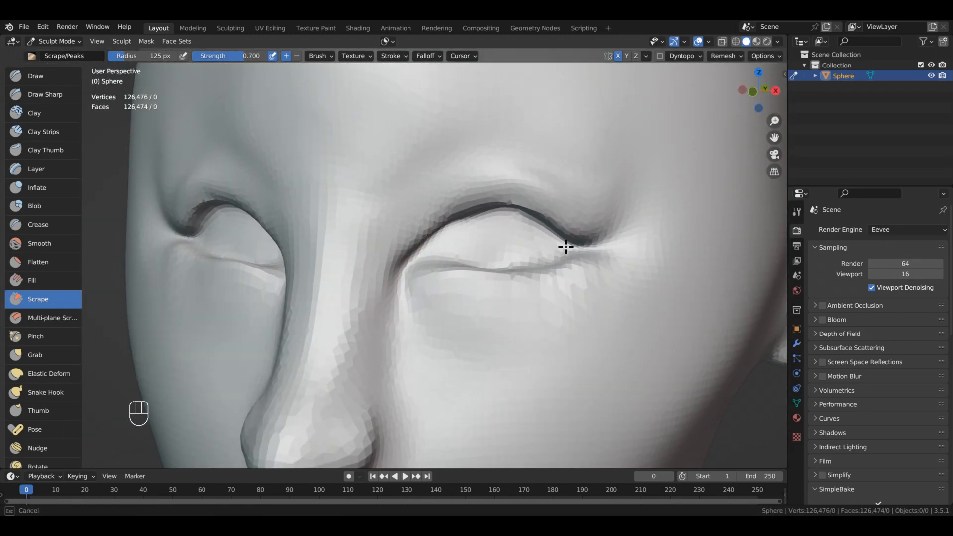
# Step: Flatten the brow area between and above the eyes with the Scrape brush
pyautogui.keyDown('alt'); pyautogui.moveTo(503, 315); pyautogui.dragTo(510, 415, button='middle'); pyautogui.keyUp('alt')
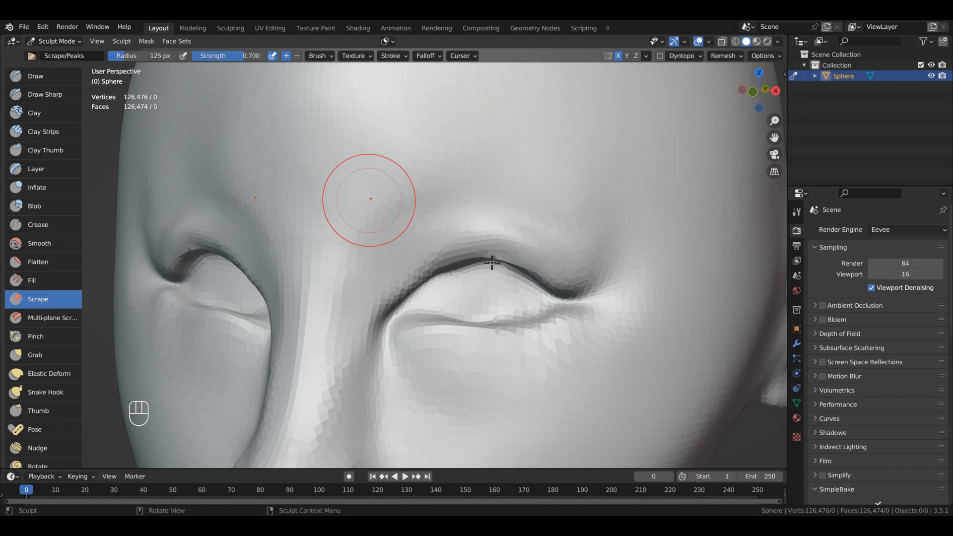
pyautogui.keyDown('alt'); pyautogui.moveTo(571, 238); pyautogui.dragTo(612, 237, button='middle'); pyautogui.keyUp('alt')
pyautogui.keyDown('ctrl'); pyautogui.keyDown('alt'); pyautogui.moveTo(612, 237); pyautogui.dragTo(721, 217, button='middle'); pyautogui.keyUp('alt'); pyautogui.keyUp('ctrl')
pyautogui.keyDown('alt'); pyautogui.moveTo(449, 385); pyautogui.dragTo(464, 422, button='middle'); pyautogui.keyUp('alt')
pyautogui.moveTo(464, 422)
pyautogui.keyDown('ctrl'); pyautogui.keyDown('alt'); pyautogui.mouseDown(button='middle')
pyautogui.moveTo(578, 344)
pyautogui.moveTo(511, 412)
pyautogui.mouseUp(button='middle'); pyautogui.keyUp('alt'); pyautogui.keyUp('ctrl')
# Step: Try to reshape the inner eye corner with the Grab brush at 153 px, and undo the last three strokes
pyautogui.press('8')
pyautogui.press(']')
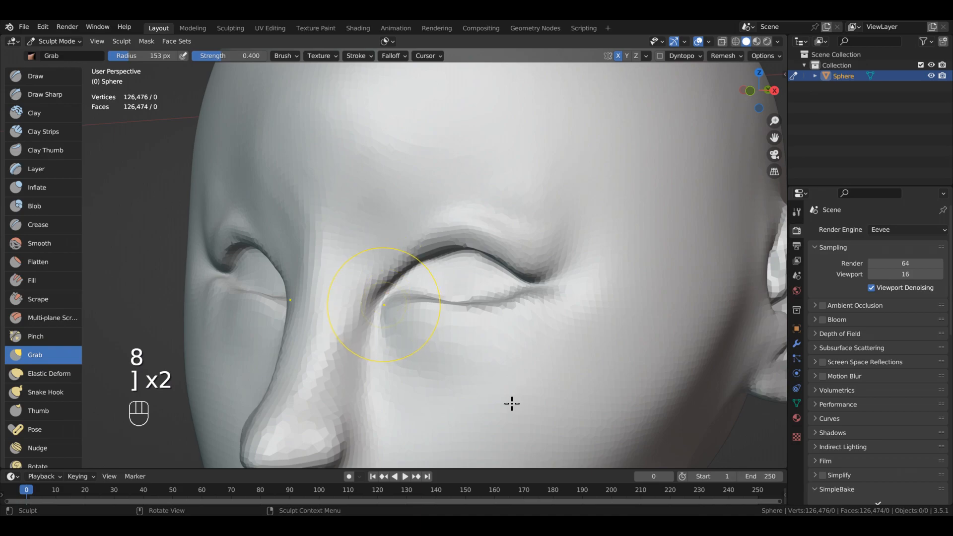
pyautogui.moveTo(514, 402); pyautogui.dragTo(509, 387)
pyautogui.moveTo(510, 388)
pyautogui.keyDown('alt'); pyautogui.mouseDown(button='middle')
pyautogui.moveTo(598, 432)
pyautogui.moveTo(532, 343)
pyautogui.mouseUp(button='middle'); pyautogui.keyUp('alt')
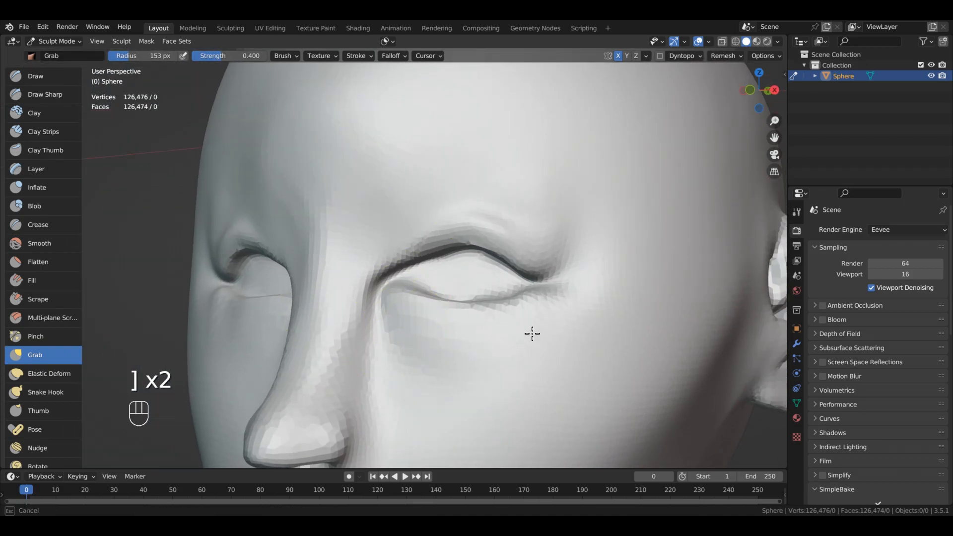
pyautogui.keyDown('ctrl'); pyautogui.keyDown('alt'); pyautogui.moveTo(530, 423); pyautogui.dragTo(447, 442, button='middle'); pyautogui.keyUp('alt'); pyautogui.keyUp('ctrl')
pyautogui.hotkey('ctrl', 'z')
pyautogui.hotkey('ctrl', 'z')
pyautogui.hotkey('ctrl', 'z')
# Step: Check the eye and nose area from further back and undo four more strokes
pyautogui.moveTo(446, 442)
pyautogui.keyDown('alt'); pyautogui.mouseDown(button='middle')
pyautogui.moveTo(528, 483)
pyautogui.moveTo(578, 359)
pyautogui.moveTo(551, 397)
pyautogui.mouseUp(button='middle'); pyautogui.keyUp('alt')
pyautogui.keyDown('ctrl'); pyautogui.keyDown('alt'); pyautogui.moveTo(551, 397); pyautogui.dragTo(521, 345, button='middle'); pyautogui.keyUp('alt'); pyautogui.keyUp('ctrl')
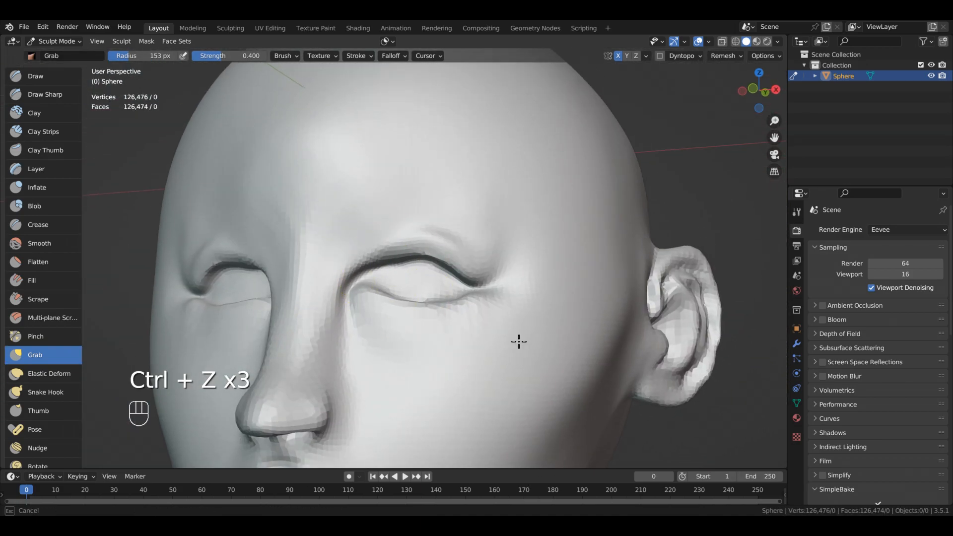
pyautogui.keyDown('alt'); pyautogui.moveTo(476, 388); pyautogui.dragTo(496, 400, button='middle'); pyautogui.keyUp('alt')
pyautogui.keyDown('ctrl'); pyautogui.moveTo(497, 399); pyautogui.dragTo(514, 494, button='middle'); pyautogui.keyUp('ctrl')
pyautogui.hotkey('ctrl', 'z')
pyautogui.hotkey('ctrl', 'z')
pyautogui.hotkey('ctrl', 'z')
pyautogui.hotkey('ctrl', 'z')
# Step: Scrape the area between the nose and the inner eye with a 99 px radius and save the file
pyautogui.moveTo(558, 465)
pyautogui.keyDown('alt'); pyautogui.mouseDown(button='middle')
pyautogui.moveTo(561, 421)
pyautogui.moveTo(591, 341)
pyautogui.moveTo(607, 334)
pyautogui.moveTo(646, 405)
pyautogui.moveTo(598, 368)
pyautogui.moveTo(590, 325)
pyautogui.moveTo(571, 396)
pyautogui.moveTo(419, 319)
pyautogui.moveTo(476, 366)
pyautogui.moveTo(508, 420)
pyautogui.mouseUp(button='middle'); pyautogui.keyUp('alt')
pyautogui.press('6')
pyautogui.moveTo(508, 420)
pyautogui.keyDown('ctrl'); pyautogui.keyDown('alt'); pyautogui.mouseDown()
pyautogui.moveTo(598, 465)
pyautogui.moveTo(524, 466)
pyautogui.moveTo(593, 456)
pyautogui.moveTo(596, 445)
pyautogui.moveTo(549, 467)
pyautogui.mouseUp(); pyautogui.keyUp('alt'); pyautogui.keyUp('ctrl')
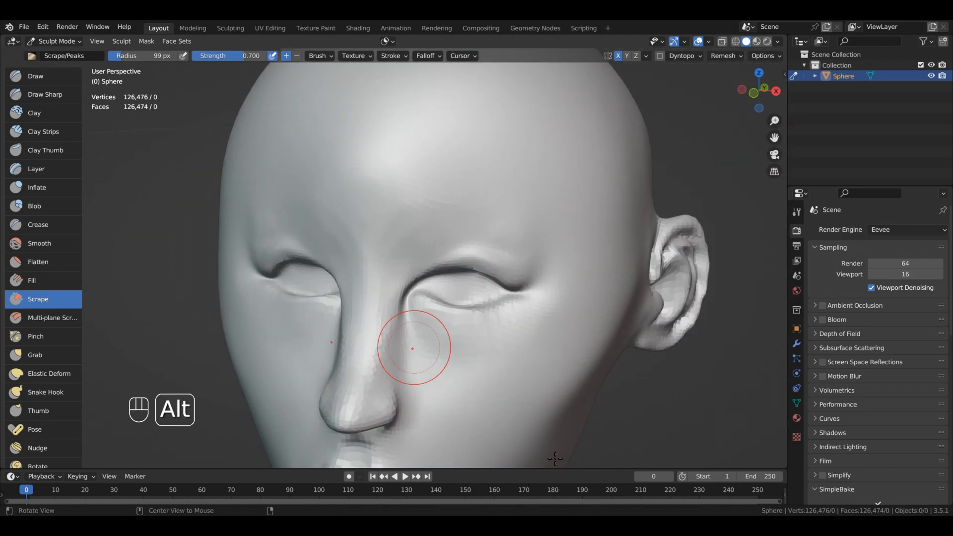
pyautogui.press('4')
pyautogui.hotkey('ctrl', 's')
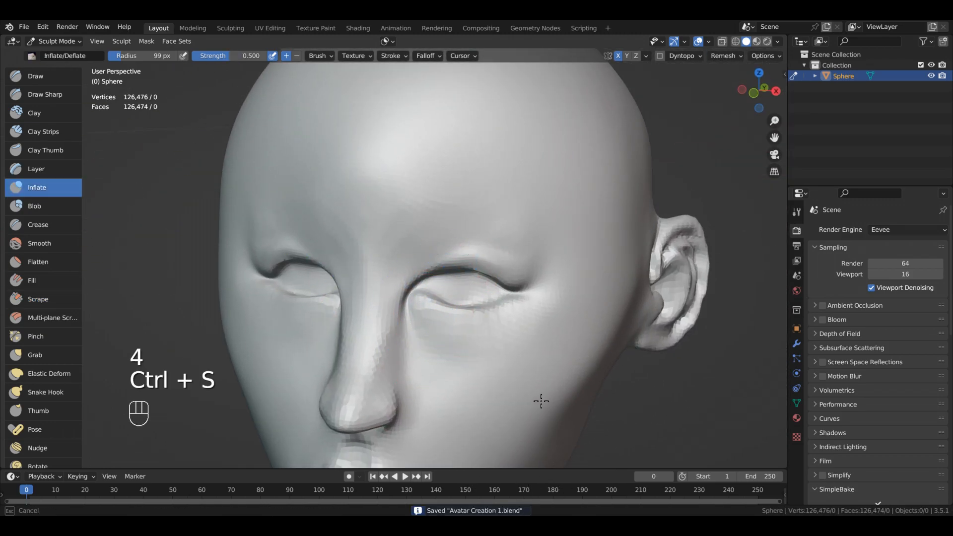
# Step: Sharpen the inner eye corner with the Draw Sharp brush and reshape it with the Grab brush at 99 px
pyautogui.press('2')
pyautogui.moveTo(379, 351)
pyautogui.keyDown('alt'); pyautogui.mouseDown()
pyautogui.moveTo(551, 445)
pyautogui.moveTo(396, 394)
pyautogui.moveTo(457, 348)
pyautogui.mouseUp(); pyautogui.keyUp('alt')
pyautogui.moveTo(436, 297)
pyautogui.keyDown('ctrl'); pyautogui.keyDown('alt'); pyautogui.mouseDown()
pyautogui.moveTo(445, 342)
pyautogui.moveTo(428, 297)
pyautogui.moveTo(425, 322)
pyautogui.moveTo(479, 338)
pyautogui.moveTo(416, 306)
pyautogui.moveTo(488, 320)
pyautogui.mouseUp(); pyautogui.keyUp('alt'); pyautogui.keyUp('ctrl')
pyautogui.press('8')
pyautogui.moveTo(431, 311); pyautogui.dragTo(434, 303)
pyautogui.keyDown('ctrl'); pyautogui.keyDown('alt'); pyautogui.moveTo(579, 400); pyautogui.dragTo(579, 418); pyautogui.keyUp('alt'); pyautogui.keyUp('ctrl')
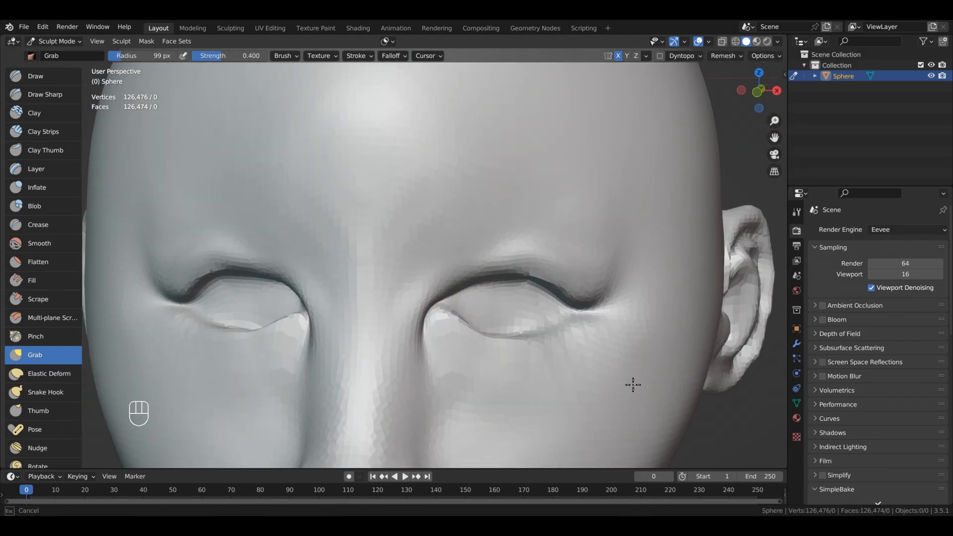
# Step: Smooth and refine the inner eye corner and lower eyelid from several angles, undoing the last Grab stroke
pyautogui.keyDown('shift'); pyautogui.moveTo(516, 291); pyautogui.dragTo(447, 300); pyautogui.keyUp('shift')
pyautogui.moveTo(443, 308)
pyautogui.keyDown('alt'); pyautogui.mouseDown(button='middle')
pyautogui.moveTo(427, 323)
pyautogui.moveTo(461, 302)
pyautogui.mouseUp(button='middle'); pyautogui.keyUp('alt')
pyautogui.moveTo(461, 302)
pyautogui.keyDown('ctrl'); pyautogui.keyDown('alt'); pyautogui.mouseDown(button='middle')
pyautogui.moveTo(541, 318)
pyautogui.moveTo(486, 307)
pyautogui.mouseUp(button='middle'); pyautogui.keyUp('alt'); pyautogui.keyUp('ctrl')
pyautogui.keyDown('alt'); pyautogui.moveTo(648, 404); pyautogui.dragTo(679, 422, button='middle'); pyautogui.keyUp('alt')
pyautogui.keyDown('ctrl'); pyautogui.keyDown('alt'); pyautogui.moveTo(560, 308); pyautogui.dragTo(624, 419, button='middle'); pyautogui.keyUp('alt'); pyautogui.keyUp('ctrl')
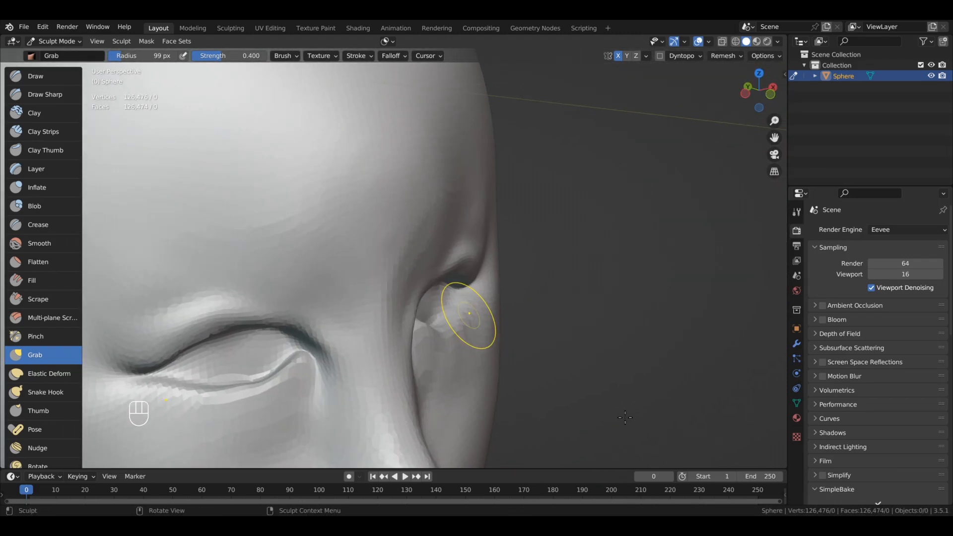
pyautogui.keyDown('ctrl'); pyautogui.keyDown('alt'); pyautogui.moveTo(653, 372); pyautogui.dragTo(571, 355, button='middle'); pyautogui.keyUp('alt'); pyautogui.keyUp('ctrl')
pyautogui.hotkey('ctrl', 'z')
# Step: Shape and sharpen the outer eye corner with the Draw Sharp brush at a 99 px radius
pyautogui.scroll(3, 611, 395)
pyautogui.press('4')
pyautogui.keyDown('alt'); pyautogui.moveTo(552, 410); pyautogui.dragTo(426, 315, button='middle'); pyautogui.keyUp('alt')
pyautogui.press('2')
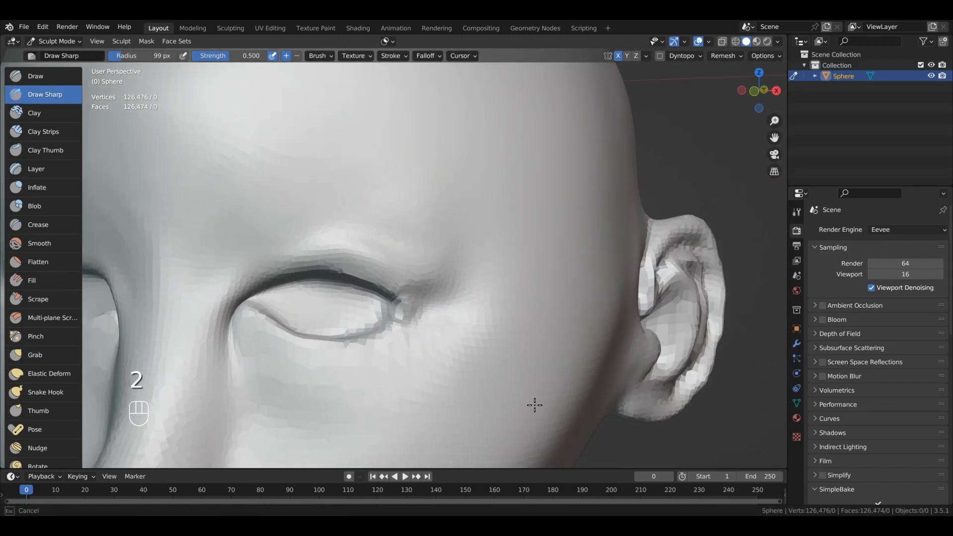
pyautogui.keyDown('alt'); pyautogui.moveTo(587, 382); pyautogui.dragTo(537, 425, button='middle'); pyautogui.keyUp('alt')
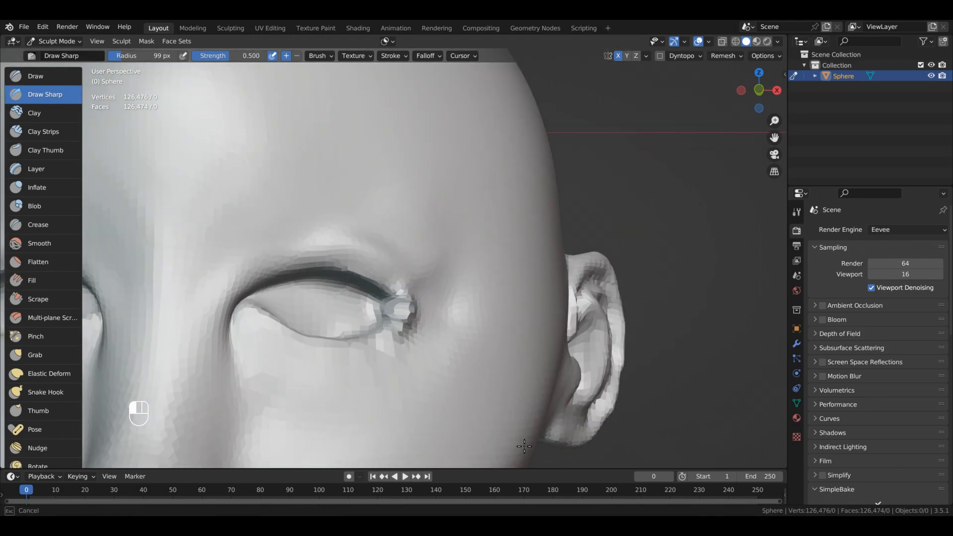
pyautogui.moveTo(461, 310); pyautogui.dragTo(437, 375)
# Step: Smooth the outer eye corner and the skin just below it from several angles
pyautogui.keyDown('alt'); pyautogui.moveTo(437, 357); pyautogui.dragTo(501, 355, button='middle'); pyautogui.keyUp('alt')
pyautogui.moveTo(417, 308)
pyautogui.keyDown('shift'); pyautogui.mouseDown()
pyautogui.moveTo(426, 370)
pyautogui.moveTo(405, 374)
pyautogui.mouseUp(); pyautogui.keyUp('shift')
pyautogui.moveTo(486, 342)
pyautogui.keyDown('alt'); pyautogui.mouseDown(button='middle')
pyautogui.moveTo(417, 327)
pyautogui.moveTo(437, 297)
pyautogui.mouseUp(button='middle'); pyautogui.keyUp('alt')
pyautogui.moveTo(397, 298)
pyautogui.keyDown('shift'); pyautogui.mouseDown()
pyautogui.moveTo(467, 248)
pyautogui.moveTo(415, 350)
pyautogui.mouseUp(); pyautogui.keyUp('shift')
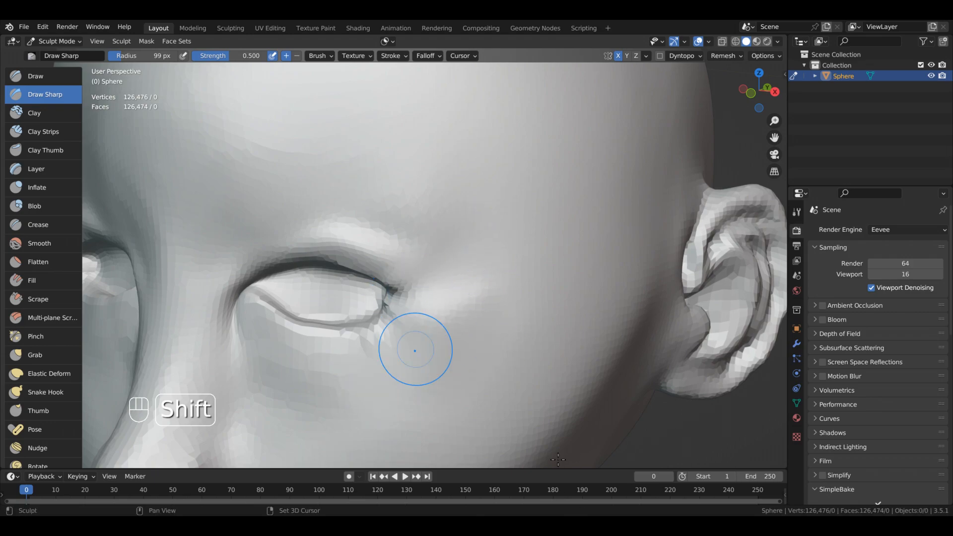
pyautogui.moveTo(415, 350)
pyautogui.keyDown('alt'); pyautogui.mouseDown(button='middle')
pyautogui.moveTo(340, 323)
pyautogui.moveTo(354, 319)
pyautogui.mouseUp(button='middle'); pyautogui.keyUp('alt')
# Step: Adjust the outer eye corner with the Grab brush, undo the last two strokes, and save the file with the whole head in view
pyautogui.keyDown('ctrl'); pyautogui.moveTo(354, 319); pyautogui.dragTo(340, 340); pyautogui.keyUp('ctrl')
pyautogui.moveTo(340, 341)
pyautogui.keyDown('alt'); pyautogui.mouseDown(button='middle')
pyautogui.moveTo(404, 219)
pyautogui.moveTo(447, 258)
pyautogui.mouseUp(button='middle'); pyautogui.keyUp('alt')
pyautogui.press('g')
pyautogui.moveTo(357, 356); pyautogui.dragTo(283, 330, button='middle')
pyautogui.hotkey('ctrl', 'x')
pyautogui.hotkey('ctrl', 'z')
pyautogui.hotkey('ctrl', 'z')
pyautogui.moveTo(352, 325); pyautogui.dragTo(397, 343, button='middle')
pyautogui.keyDown('alt'); pyautogui.moveTo(447, 461); pyautogui.dragTo(317, 397, button='middle'); pyautogui.keyUp('alt')
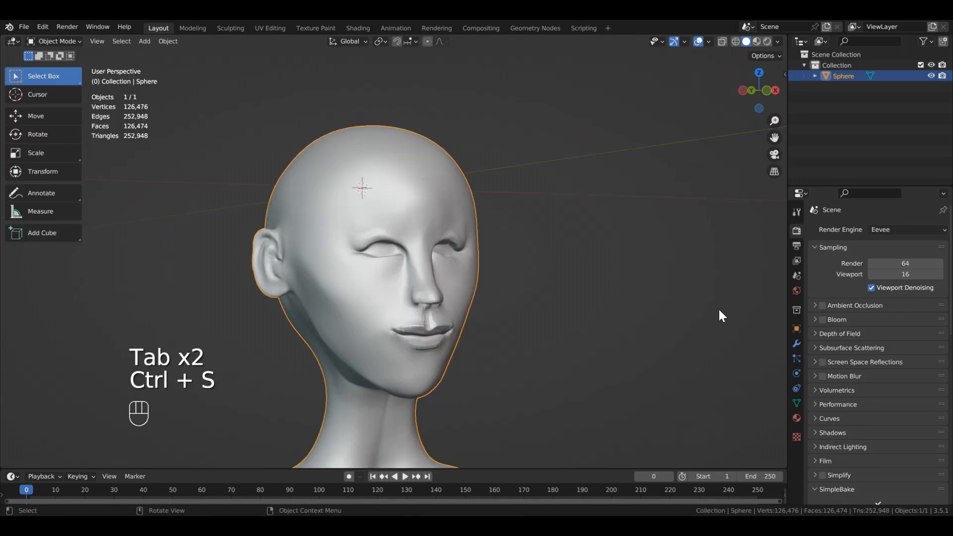
# Step: Deselect the head in Object Mode and add a UV sphere mesh
pyautogui.click(718, 309)
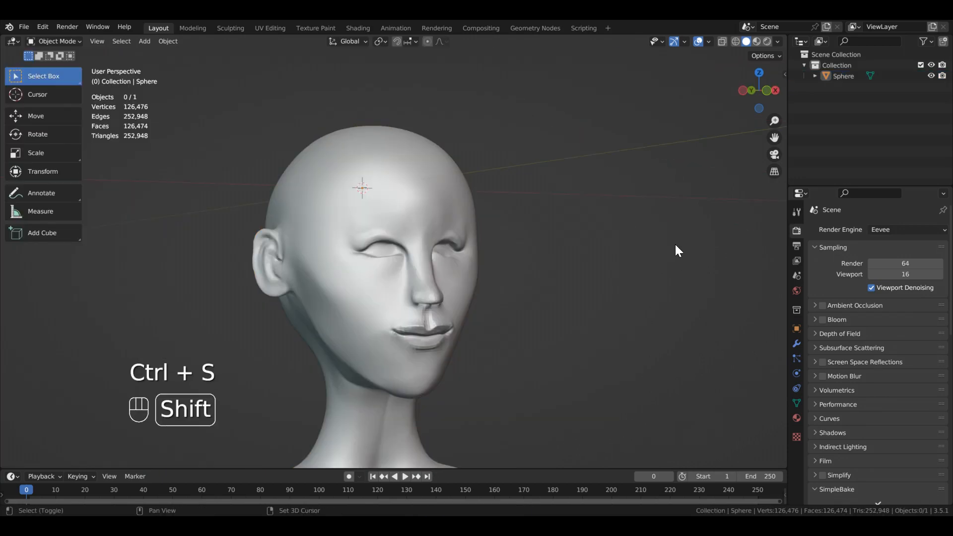
pyautogui.hotkey('shift', 'a')
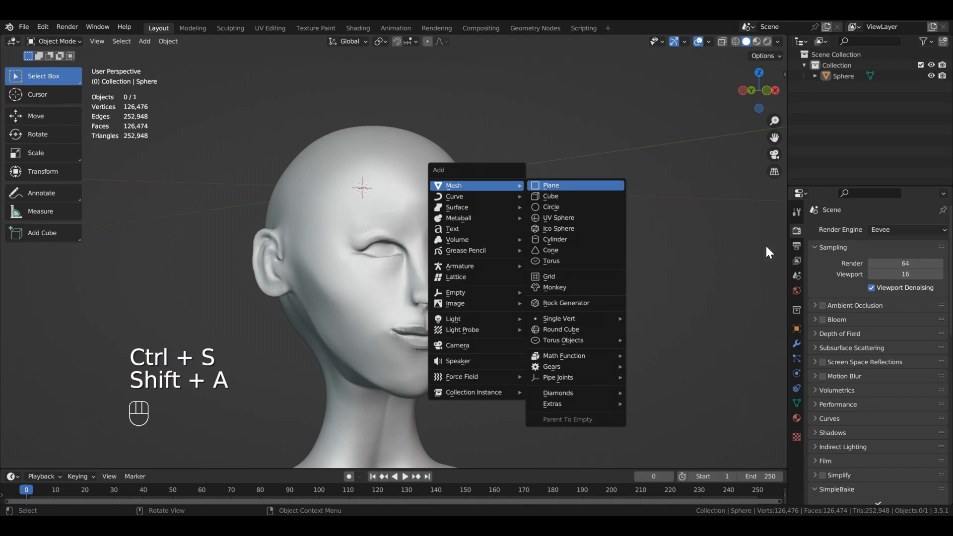
pyautogui.press('Down')
pyautogui.press('Down')
pyautogui.press('Down')
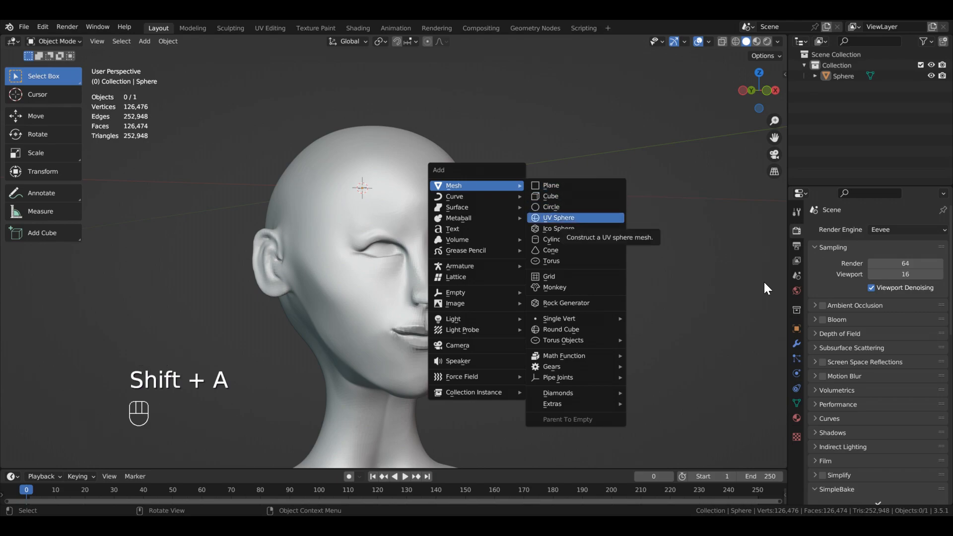
pyautogui.press('Return')
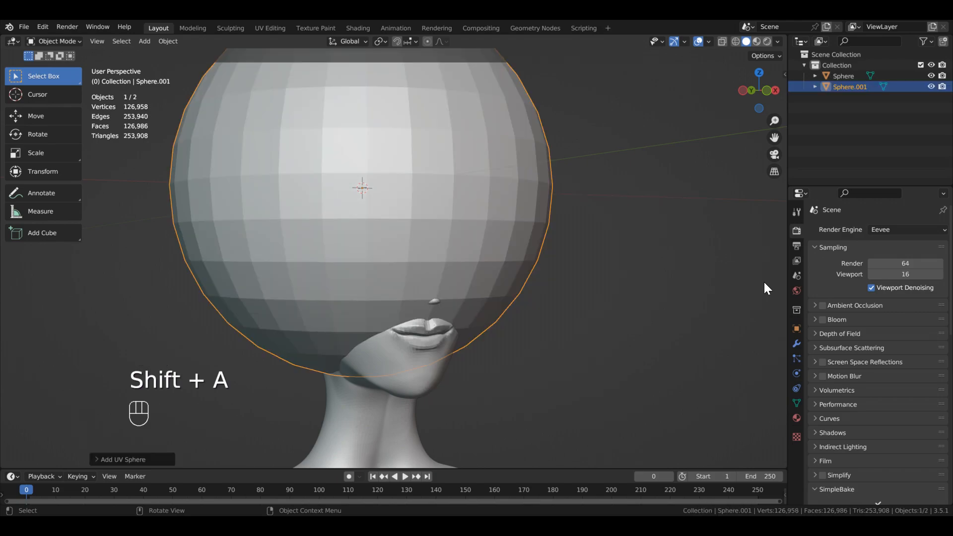
# Step: Scale the new sphere down, applying a factor of about 0.42 in Edit Mode, and turn on X-ray to see it inside the head
pyautogui.press('s')
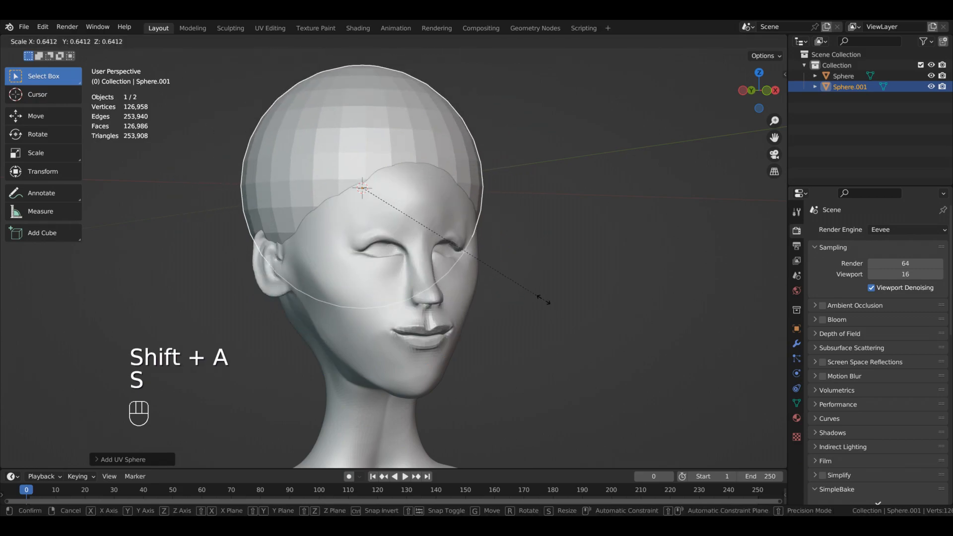
pyautogui.press('s')
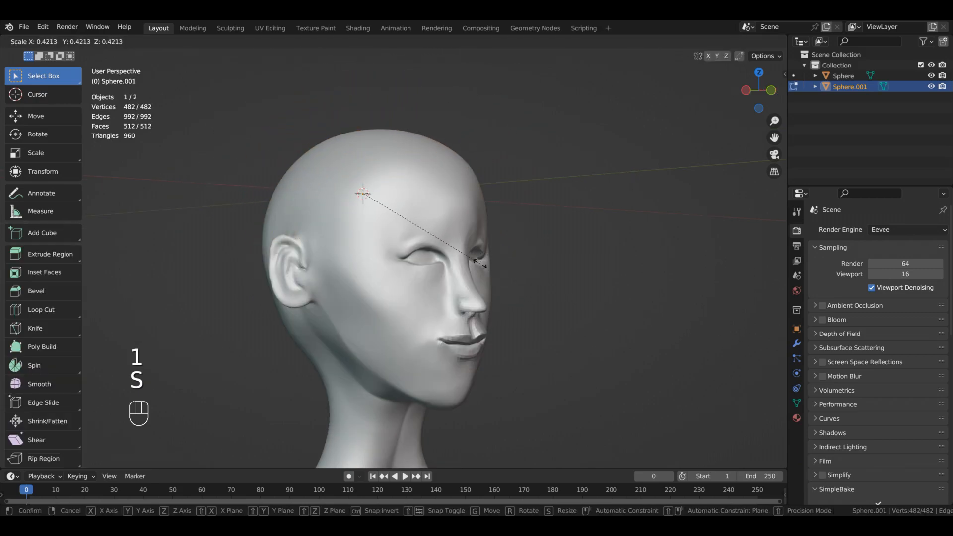
pyautogui.click(480, 263)
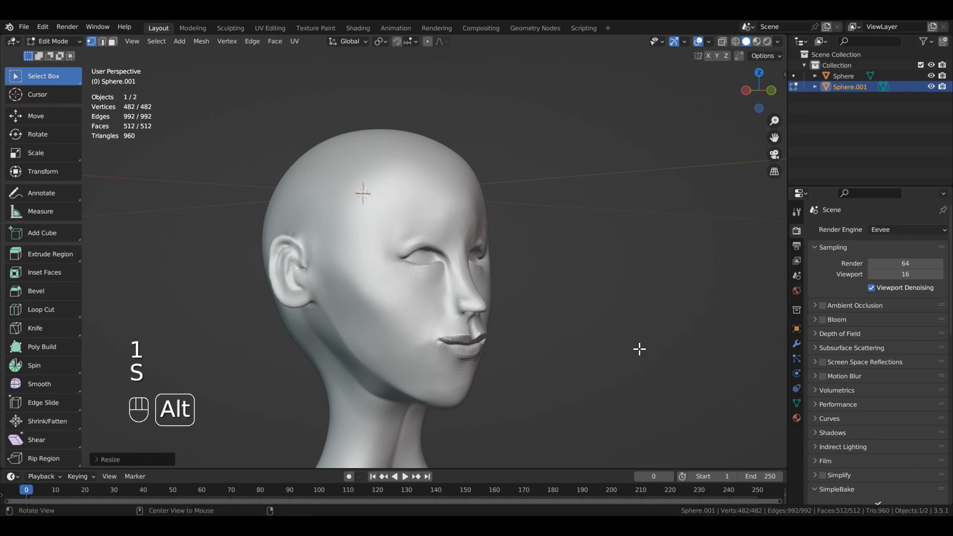
pyautogui.hotkey('alt', 'z')
pyautogui.moveTo(636, 317); pyautogui.dragTo(669, 313, button='middle')
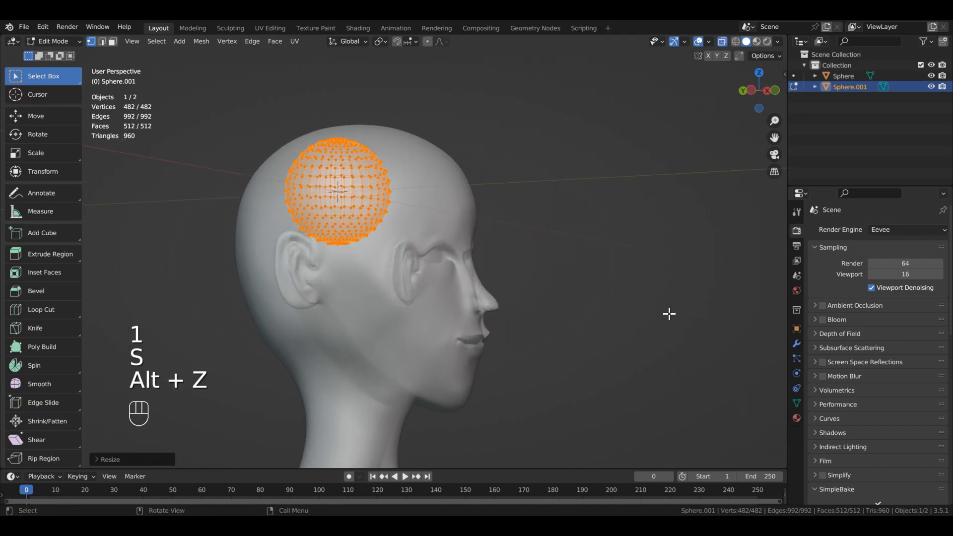
# Step: Move the sphere forward along Y and down along Z to eye level
pyautogui.press('g')
pyautogui.press('y')
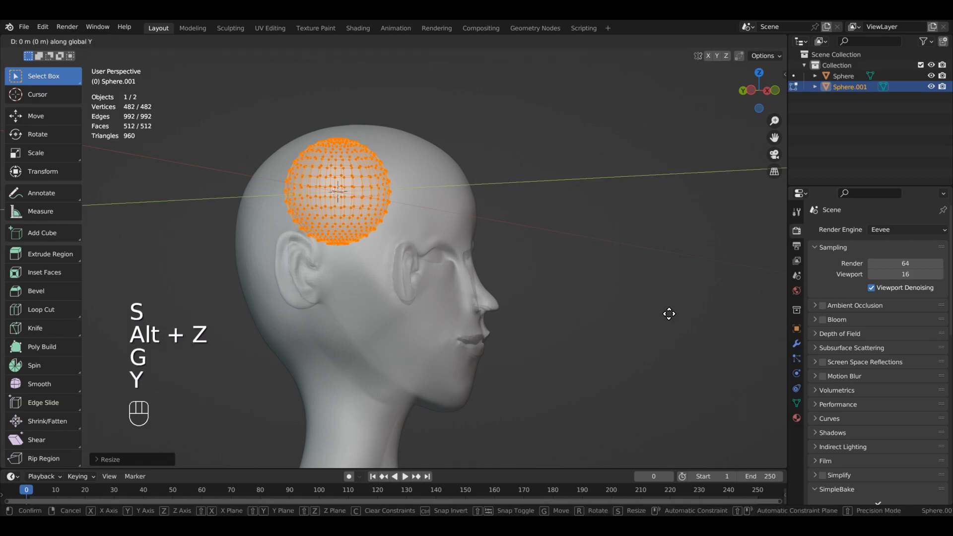
pyautogui.click(798, 337)
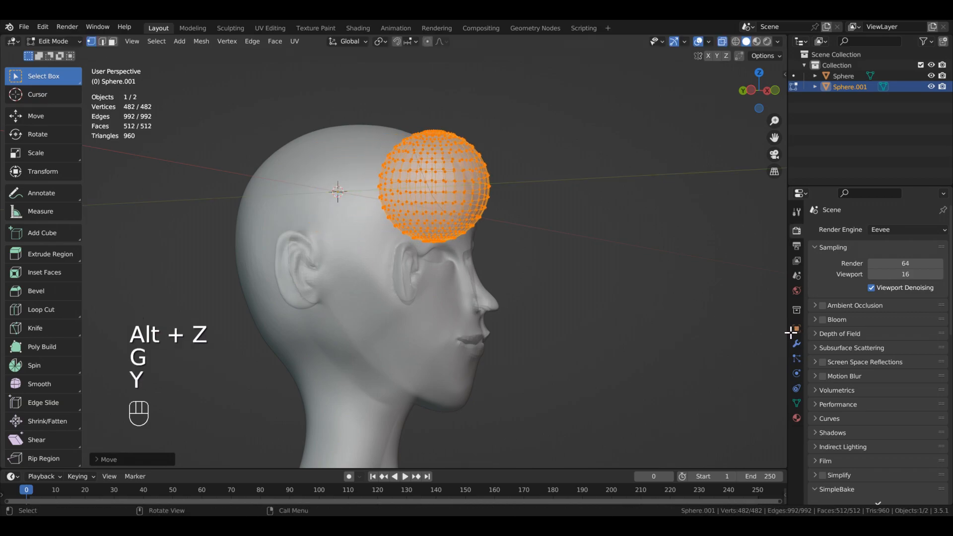
pyautogui.press('g')
pyautogui.press('z')
pyautogui.click(764, 426)
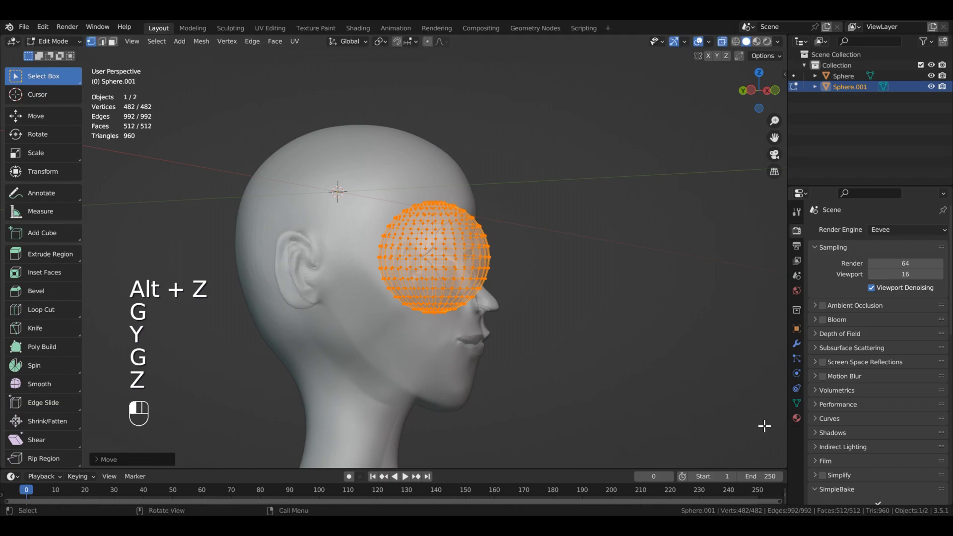
# Step: Shrink the sphere to roughly eyeball size and activate the Transform tool
pyautogui.press('s')
pyautogui.click(653, 370)
pyautogui.moveTo(653, 370); pyautogui.dragTo(516, 366, button='middle')
pyautogui.scroll(2, 700, 370)
pyautogui.keyDown('shift'); pyautogui.moveTo(669, 372); pyautogui.dragTo(578, 357, button='middle'); pyautogui.keyUp('shift')
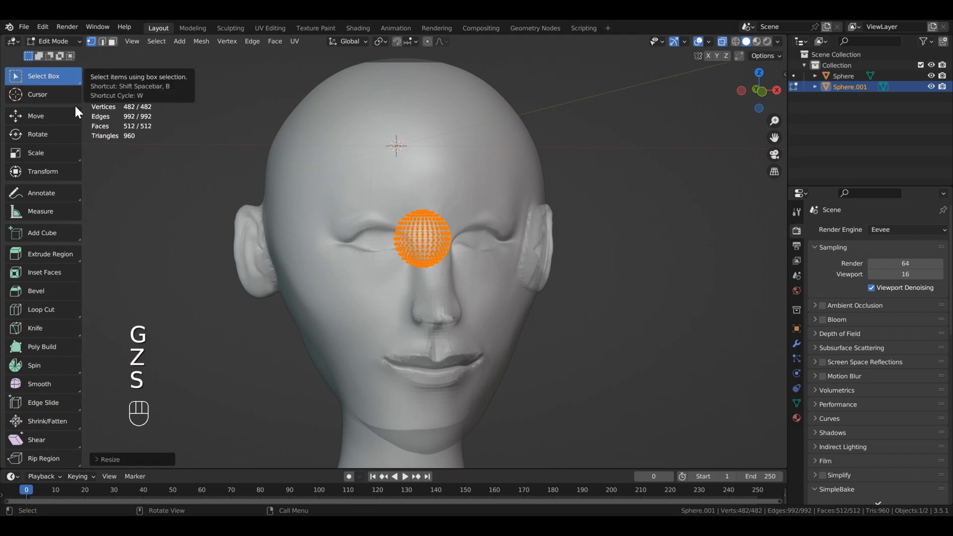
pyautogui.click(54, 172)
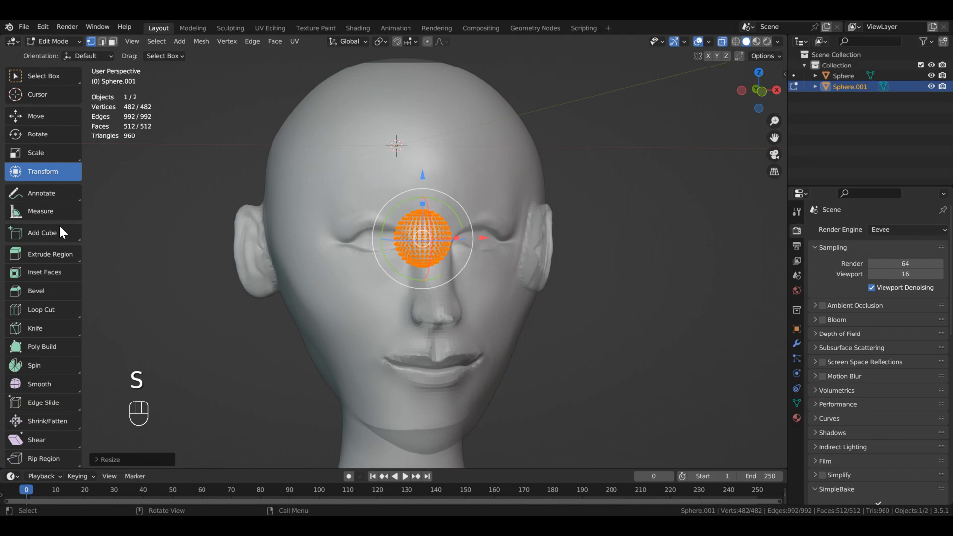
# Step: Move the sphere over to one eye socket, scale it down a little more, and shift it forward behind the eyelids
pyautogui.scroll(2, 592, 328)
pyautogui.moveTo(592, 328)
pyautogui.mouseDown(button='middle')
pyautogui.moveTo(603, 324)
pyautogui.moveTo(638, 372)
pyautogui.moveTo(733, 340)
pyautogui.moveTo(600, 323)
pyautogui.mouseUp(button='middle')
pyautogui.press('g')
pyautogui.click(576, 308)
pyautogui.press('s')
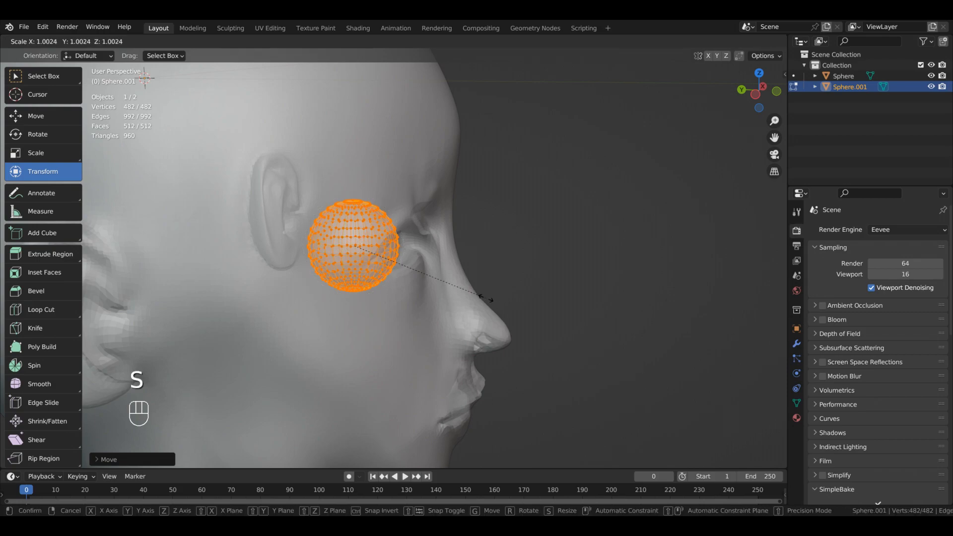
pyautogui.click(368, 325)
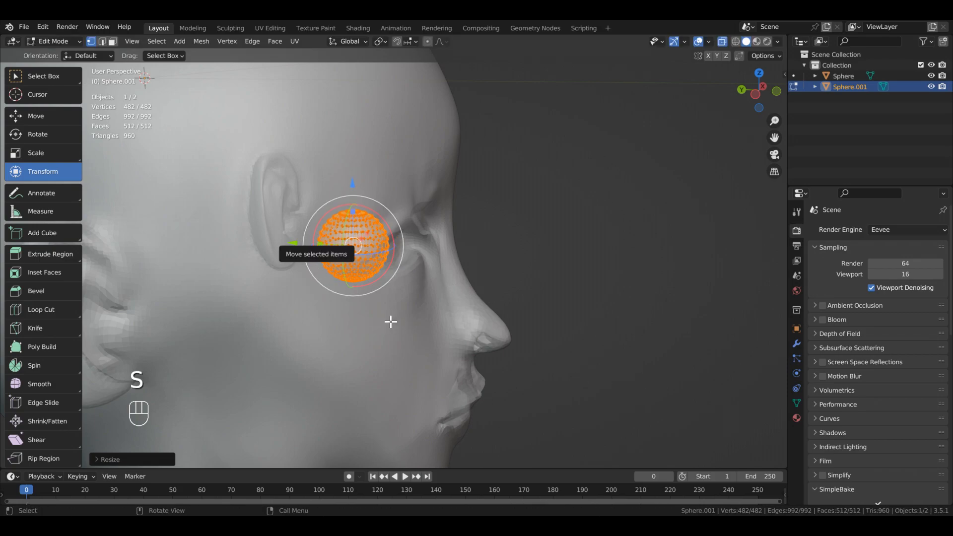
pyautogui.press('g')
pyautogui.click(427, 326)
# Step: Nudge the eyeball along X to centre it in its socket and turn X-ray off
pyautogui.moveTo(563, 351); pyautogui.dragTo(596, 388, button='middle')
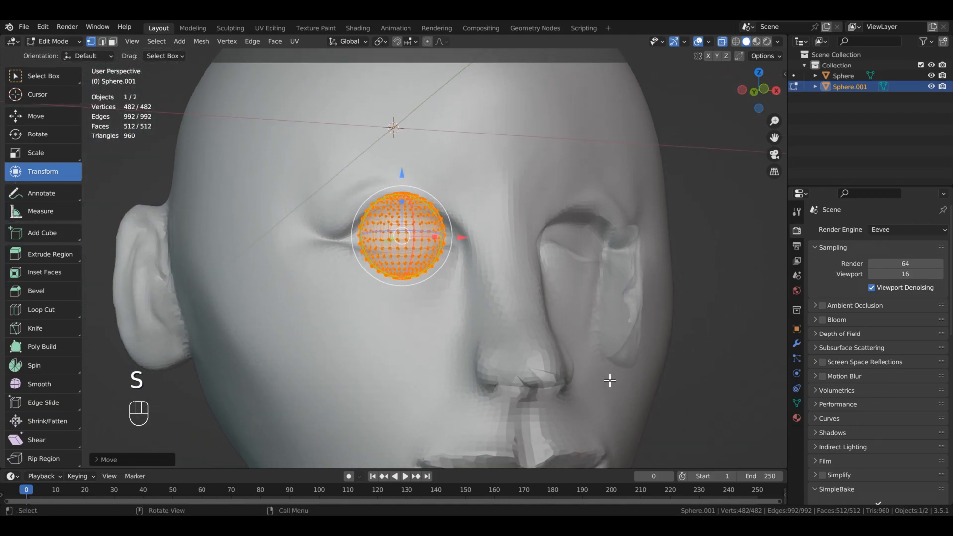
pyautogui.press('g')
pyautogui.press('x')
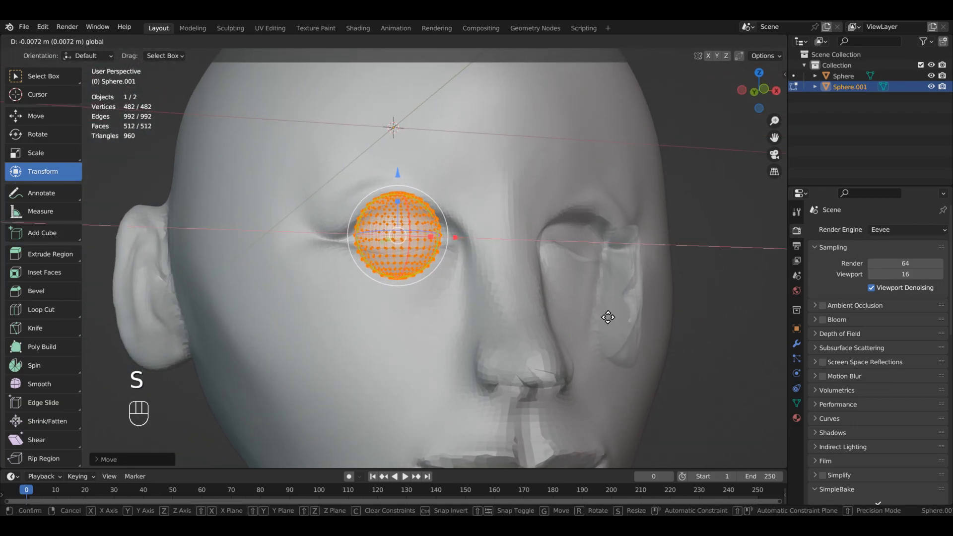
pyautogui.click(608, 318)
pyautogui.moveTo(610, 326); pyautogui.dragTo(673, 414, button='middle')
pyautogui.scroll(1, 617, 378)
pyautogui.keyDown('shift'); pyautogui.moveTo(617, 378); pyautogui.dragTo(666, 454, button='middle'); pyautogui.keyUp('shift')
pyautogui.hotkey('alt', 'z')
# Step: Fine-tune the eyeball's position within the eyelid opening, finishing with a small shift along X
pyautogui.press('g')
pyautogui.click(515, 197)
pyautogui.press('g')
pyautogui.click(421, 284)
pyautogui.press('g')
pyautogui.press('x')
pyautogui.click(627, 304)
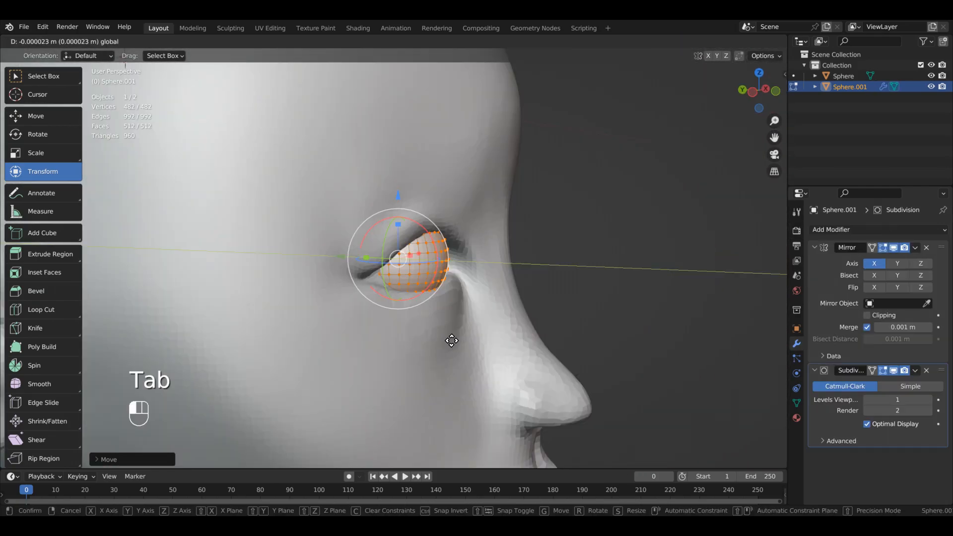
# Step: Leave Edit Mode on the eyeball, select the head mesh, and switch it to Sculpt Mode
pyautogui.press('Tab')
pyautogui.moveTo(590, 453); pyautogui.dragTo(583, 413, button='middle')
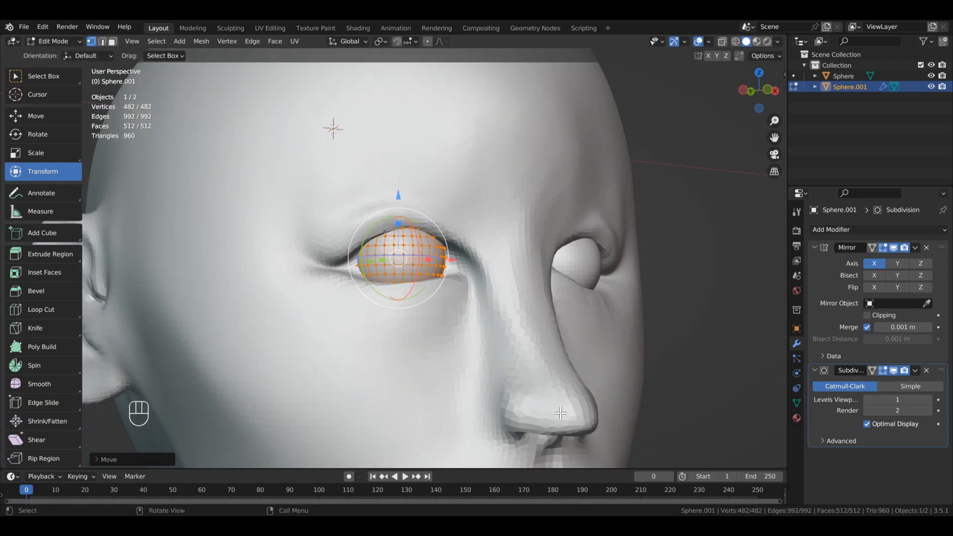
pyautogui.press('Tab')
pyautogui.click(583, 413)
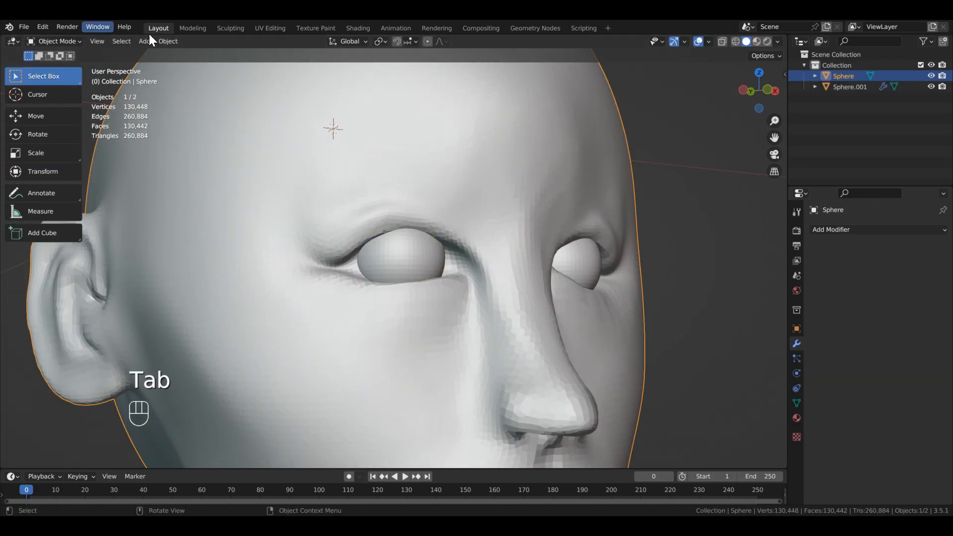
pyautogui.click(43, 27)
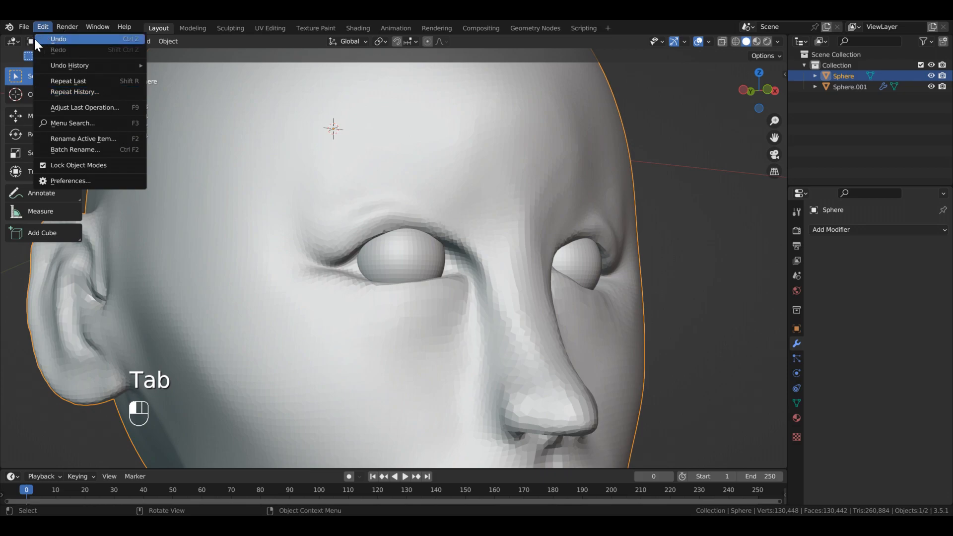
pyautogui.click(54, 41)
pyautogui.click(79, 95)
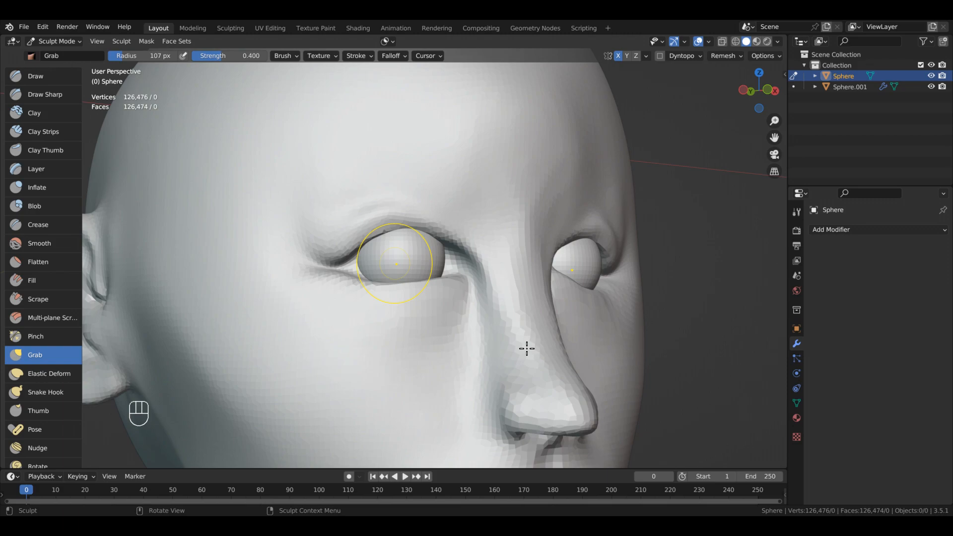
# Step: Fit the eyelids and inner eye corner around the eyeball with the Grab brush at 107 px, undoing unwanted strokes
pyautogui.hotkey('ctrl', 'z')
pyautogui.keyDown('alt'); pyautogui.moveTo(430, 286); pyautogui.dragTo(424, 326); pyautogui.keyUp('alt')
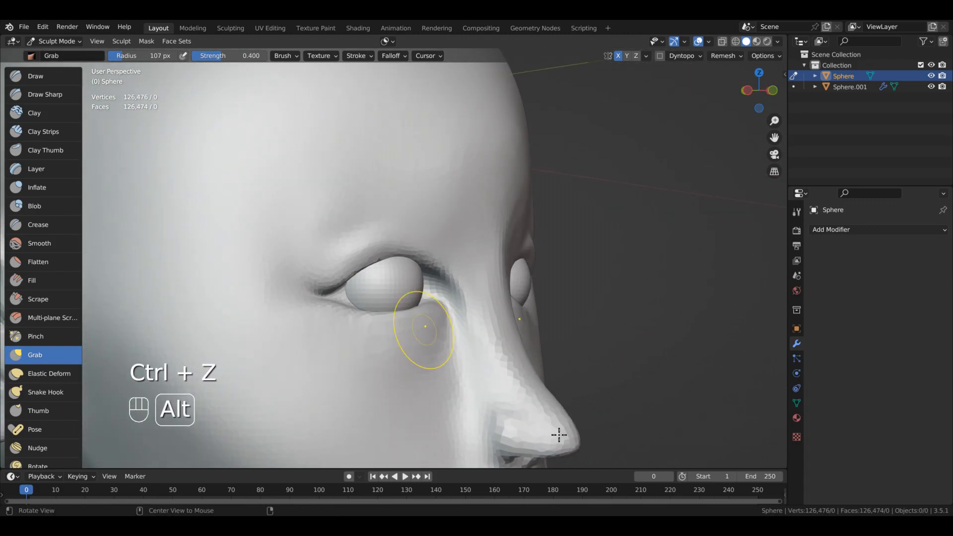
pyautogui.keyDown('ctrl'); pyautogui.keyDown('alt'); pyautogui.moveTo(558, 435); pyautogui.dragTo(565, 336); pyautogui.keyUp('alt'); pyautogui.keyUp('ctrl')
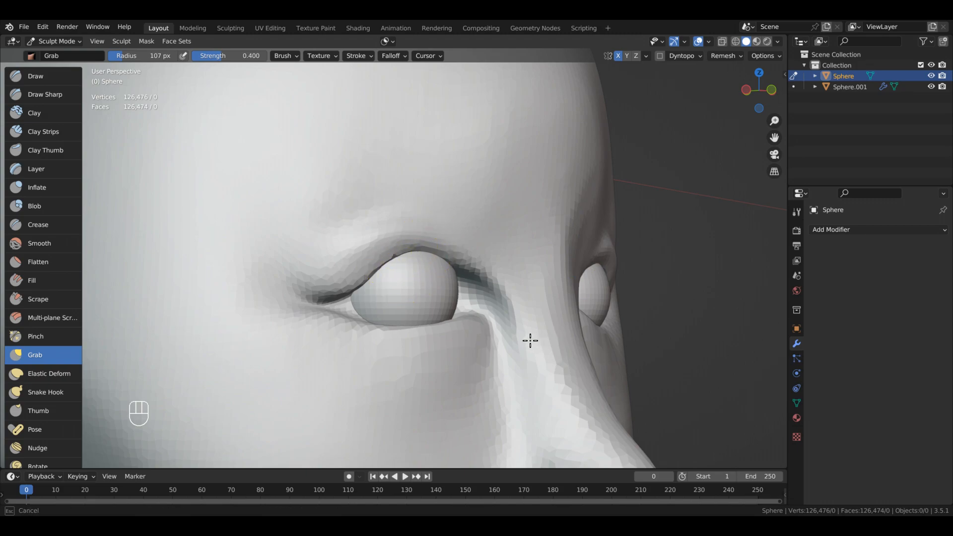
pyautogui.keyDown('alt'); pyautogui.moveTo(570, 363); pyautogui.dragTo(573, 329); pyautogui.keyUp('alt')
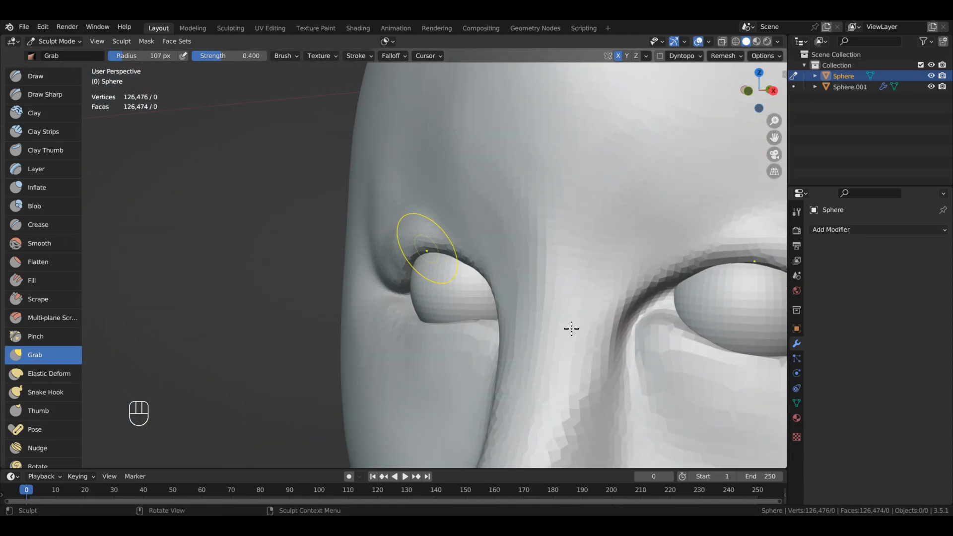
pyautogui.moveTo(633, 351)
pyautogui.keyDown('alt'); pyautogui.mouseDown()
pyautogui.moveTo(670, 357)
pyautogui.moveTo(634, 355)
pyautogui.mouseUp(); pyautogui.keyUp('alt')
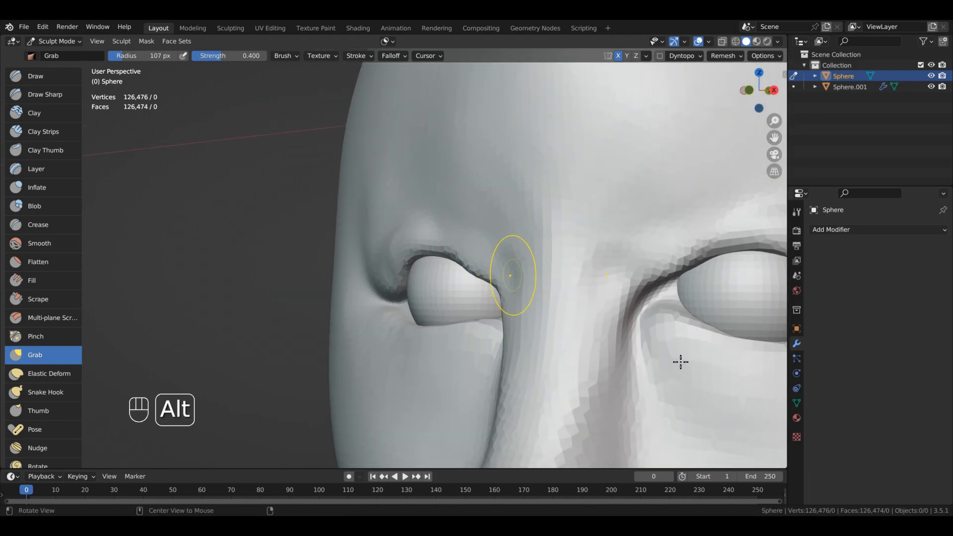
pyautogui.hotkey('ctrl', 'z')
pyautogui.keyDown('alt'); pyautogui.moveTo(684, 347); pyautogui.dragTo(701, 382); pyautogui.keyUp('alt')
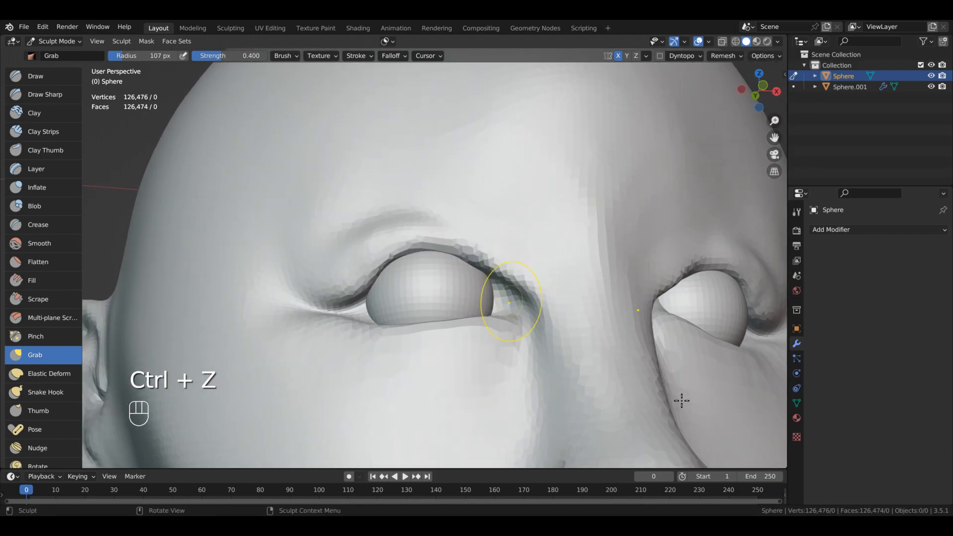
pyautogui.keyDown('shift'); pyautogui.moveTo(680, 402); pyautogui.dragTo(676, 403); pyautogui.keyUp('shift')
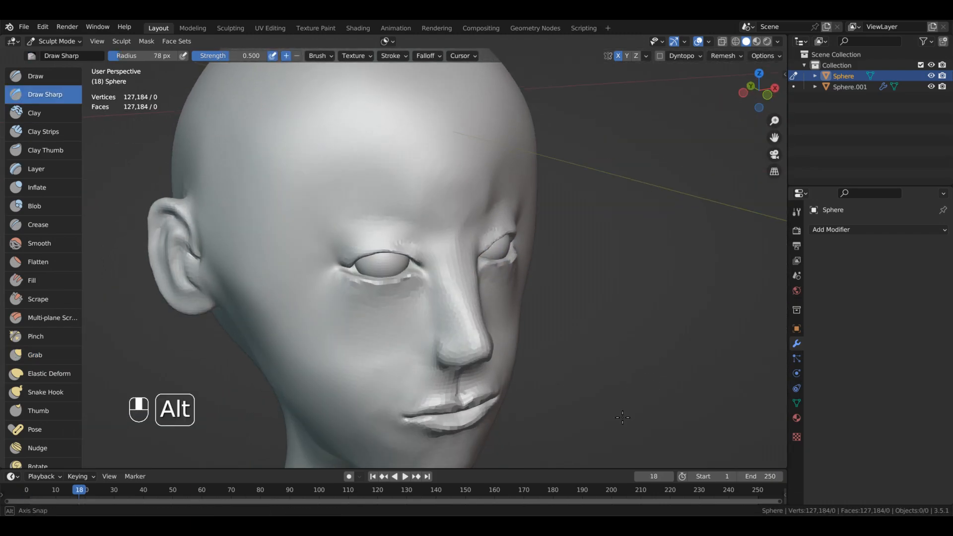
# Step: Build up the upper and lower eyelids around the eyeball with the Inflate brush at 78 px
pyautogui.moveTo(571, 347)
pyautogui.keyDown('alt'); pyautogui.mouseDown()
pyautogui.moveTo(607, 350)
pyautogui.moveTo(632, 338)
pyautogui.moveTo(643, 370)
pyautogui.moveTo(603, 376)
pyautogui.mouseUp(); pyautogui.keyUp('alt')
pyautogui.scroll(3, 606, 351)
pyautogui.press('4')
pyautogui.keyDown('alt'); pyautogui.moveTo(544, 348); pyautogui.dragTo(519, 350); pyautogui.keyUp('alt')
pyautogui.moveTo(462, 388)
pyautogui.mouseDown()
pyautogui.moveTo(458, 380)
pyautogui.moveTo(426, 381)
pyautogui.mouseUp()
pyautogui.moveTo(606, 352)
pyautogui.mouseDown()
pyautogui.moveTo(397, 392)
pyautogui.moveTo(393, 432)
pyautogui.mouseUp()
pyautogui.moveTo(395, 481)
pyautogui.mouseDown()
pyautogui.moveTo(484, 509)
pyautogui.moveTo(502, 338)
pyautogui.mouseUp()
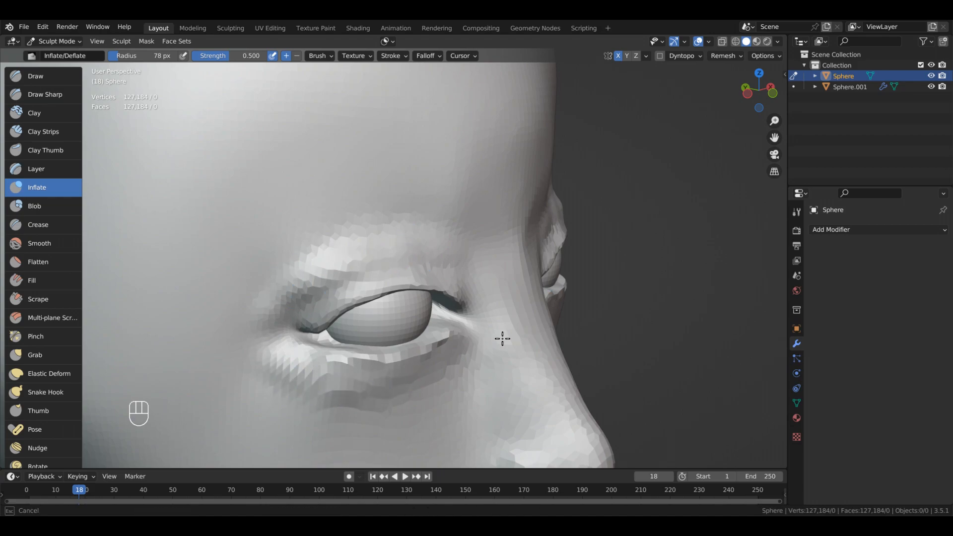
# Step: Carve a crease above the upper eyelid with the Draw Sharp brush at 78 px and smooth the lid area
pyautogui.moveTo(595, 329)
pyautogui.keyDown('alt'); pyautogui.mouseDown()
pyautogui.moveTo(696, 367)
pyautogui.moveTo(563, 339)
pyautogui.moveTo(367, 394)
pyautogui.moveTo(573, 334)
pyautogui.moveTo(561, 342)
pyautogui.moveTo(513, 332)
pyautogui.mouseUp(); pyautogui.keyUp('alt')
pyautogui.press('2')
pyautogui.moveTo(350, 364)
pyautogui.keyDown('shift'); pyautogui.mouseDown()
pyautogui.moveTo(427, 298)
pyautogui.moveTo(329, 385)
pyautogui.moveTo(581, 342)
pyautogui.moveTo(447, 357)
pyautogui.mouseUp(); pyautogui.keyUp('shift')
# Step: Pull the upper eyelid fold down over the eye with the Grab brush, then switch to Draw Sharp and smooth the fold
pyautogui.press('8')
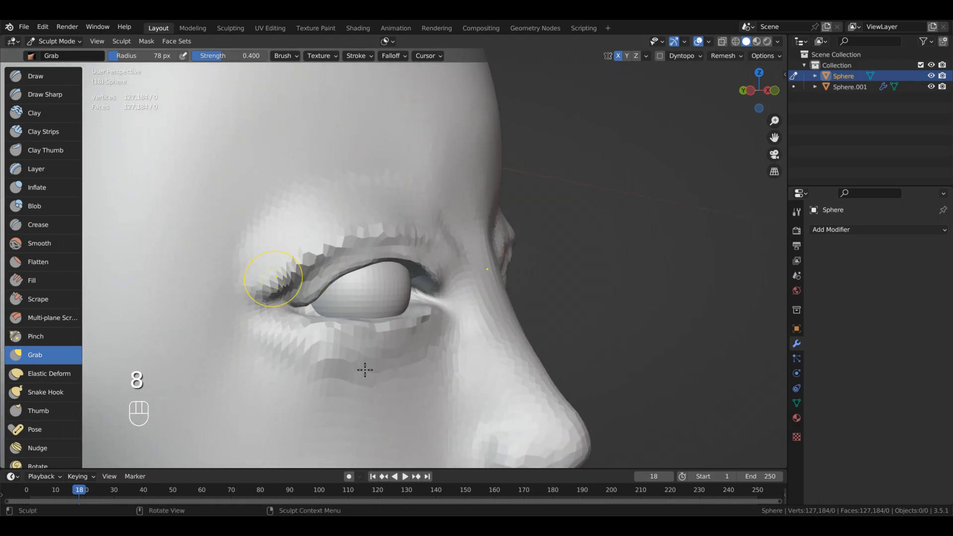
pyautogui.keyDown('alt'); pyautogui.moveTo(586, 320); pyautogui.dragTo(525, 311); pyautogui.keyUp('alt')
pyautogui.keyDown('alt'); pyautogui.moveTo(602, 329); pyautogui.dragTo(623, 350); pyautogui.keyUp('alt')
pyautogui.press('2')
pyautogui.keyDown('alt'); pyautogui.moveTo(405, 362); pyautogui.dragTo(551, 338); pyautogui.keyUp('alt')
pyautogui.moveTo(365, 380)
pyautogui.keyDown('shift'); pyautogui.mouseDown()
pyautogui.moveTo(582, 292)
pyautogui.moveTo(598, 313)
pyautogui.mouseUp(); pyautogui.keyUp('shift')
pyautogui.keyDown('alt'); pyautogui.moveTo(608, 323); pyautogui.dragTo(613, 365); pyautogui.keyUp('alt')
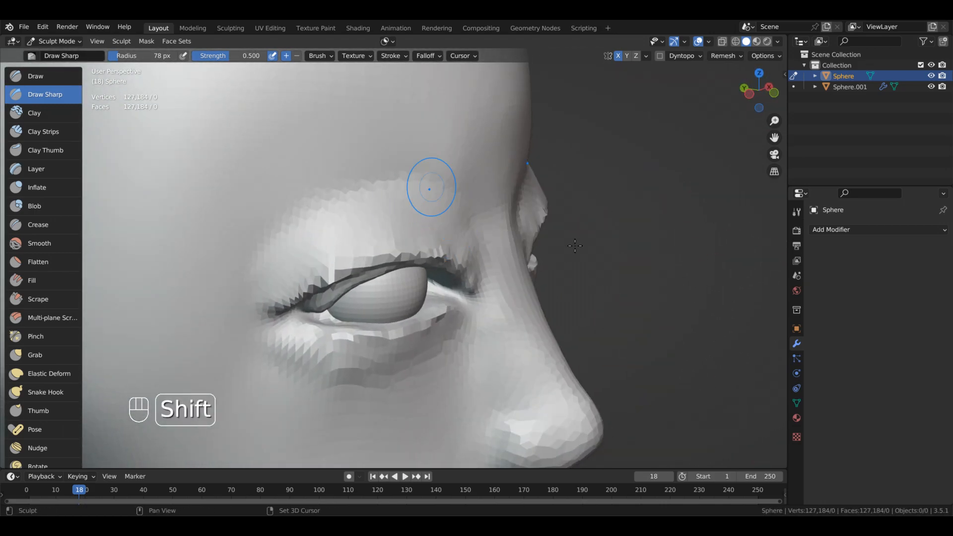
# Step: Reshape the upper eyelid fold with the Grab brush and carve its crease towards the inner eye corner with Draw Sharp at 78 px
pyautogui.moveTo(566, 293)
pyautogui.keyDown('alt'); pyautogui.mouseDown()
pyautogui.moveTo(662, 303)
pyautogui.moveTo(604, 323)
pyautogui.mouseUp(); pyautogui.keyUp('alt')
pyautogui.press('8')
pyautogui.moveTo(491, 340)
pyautogui.keyDown('alt'); pyautogui.mouseDown()
pyautogui.moveTo(478, 345)
pyautogui.moveTo(544, 317)
pyautogui.mouseUp(); pyautogui.keyUp('alt')
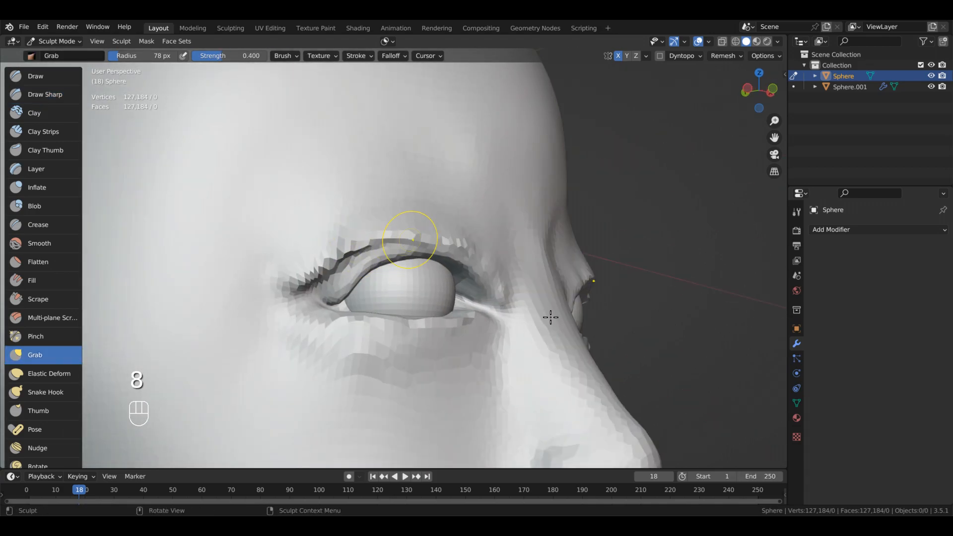
pyautogui.press('2')
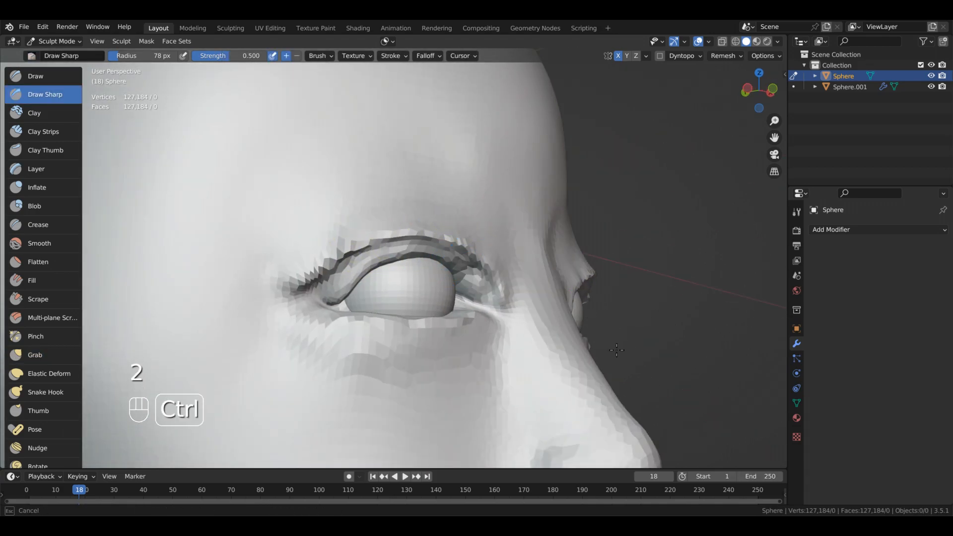
pyautogui.keyDown('alt'); pyautogui.moveTo(443, 380); pyautogui.dragTo(447, 357); pyautogui.keyUp('alt')
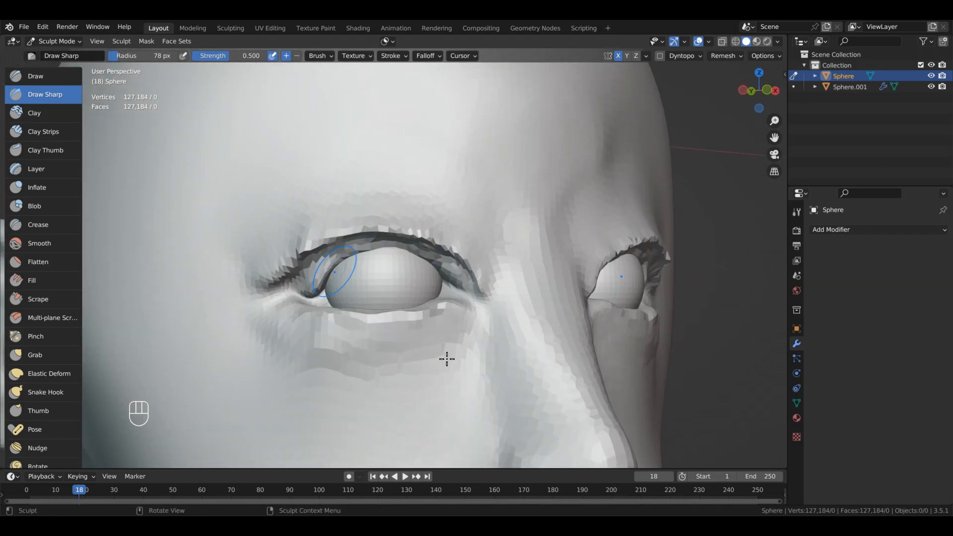
# Step: Fit the upper eyelid and both eye corners against the eyeball with the Grab brush, reducing its radius to 57 px
pyautogui.press('8')
pyautogui.moveTo(502, 332)
pyautogui.keyDown('alt'); pyautogui.mouseDown()
pyautogui.moveTo(542, 342)
pyautogui.moveTo(496, 369)
pyautogui.moveTo(642, 372)
pyautogui.moveTo(428, 387)
pyautogui.mouseUp(); pyautogui.keyUp('alt')
pyautogui.moveTo(585, 355)
pyautogui.keyDown('alt'); pyautogui.mouseDown()
pyautogui.moveTo(622, 368)
pyautogui.moveTo(575, 353)
pyautogui.mouseUp(); pyautogui.keyUp('alt')
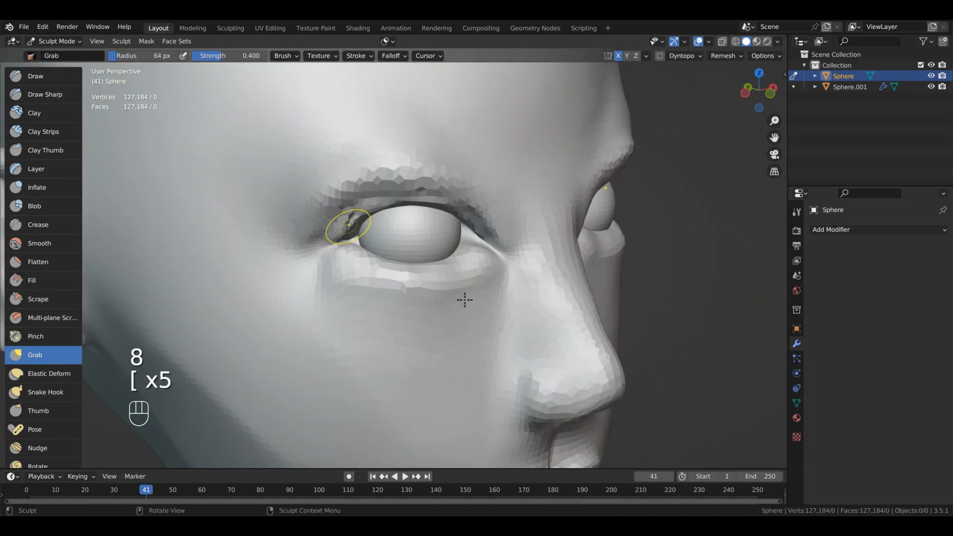
pyautogui.press('[')
pyautogui.moveTo(463, 301); pyautogui.dragTo(512, 270)
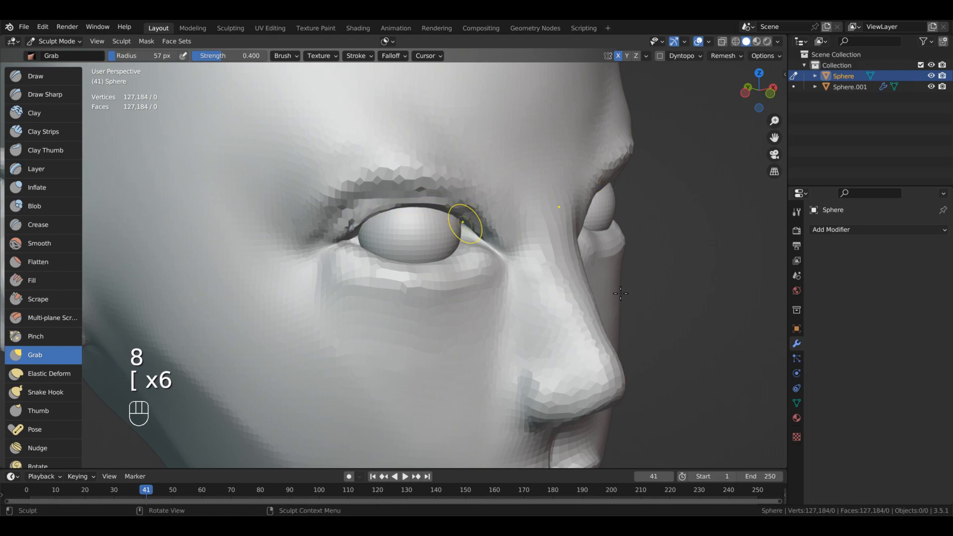
pyautogui.moveTo(475, 228); pyautogui.dragTo(486, 238)
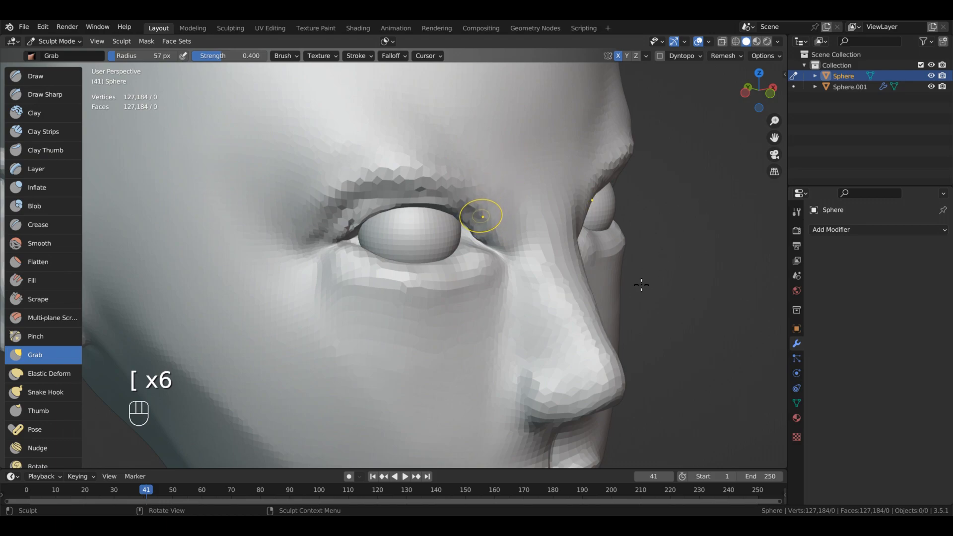
# Step: Extend the upper lid crease down to the inner eye corner with the Draw Sharp brush at 57 px, undoing unwanted strokes
pyautogui.press('2')
pyautogui.keyDown('ctrl'); pyautogui.moveTo(479, 218); pyautogui.dragTo(471, 206); pyautogui.keyUp('ctrl')
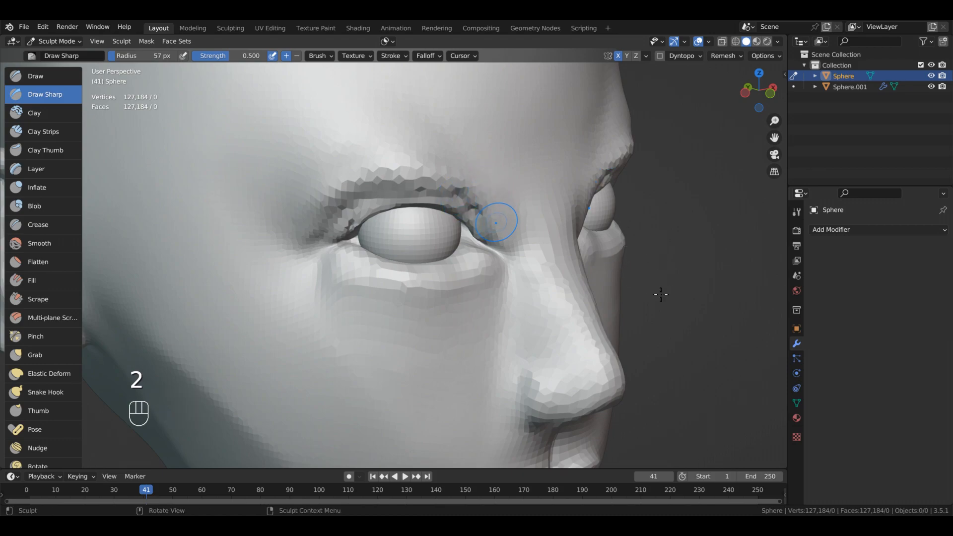
pyautogui.moveTo(493, 219); pyautogui.dragTo(502, 213, button='middle')
pyautogui.hotkey('ctrl', 'z')
pyautogui.hotkey('ctrl', 'z')
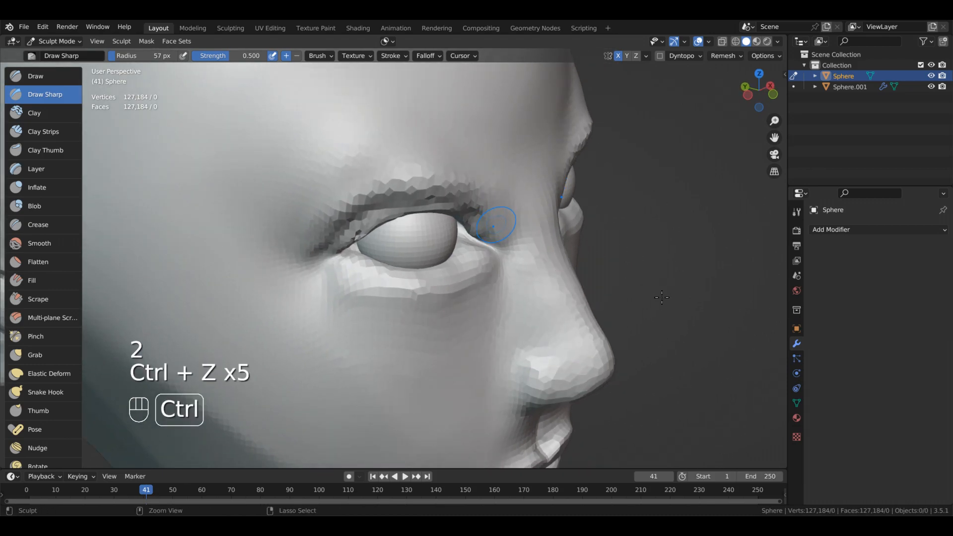
pyautogui.hotkey('ctrl', 'z')
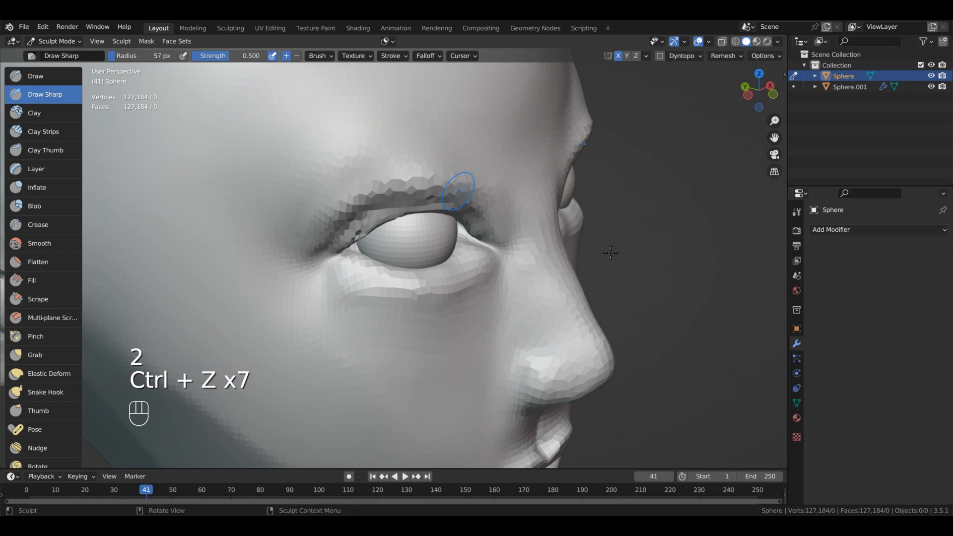
pyautogui.moveTo(463, 193); pyautogui.dragTo(480, 206)
pyautogui.moveTo(495, 229); pyautogui.dragTo(452, 186)
pyautogui.moveTo(647, 248)
pyautogui.keyDown('alt'); pyautogui.mouseDown()
pyautogui.moveTo(646, 276)
pyautogui.moveTo(619, 270)
pyautogui.moveTo(639, 258)
pyautogui.mouseUp(); pyautogui.keyUp('alt')
# Step: Smooth the skin around the upper lid crease and beside the outer eye corner
pyautogui.press('shift')
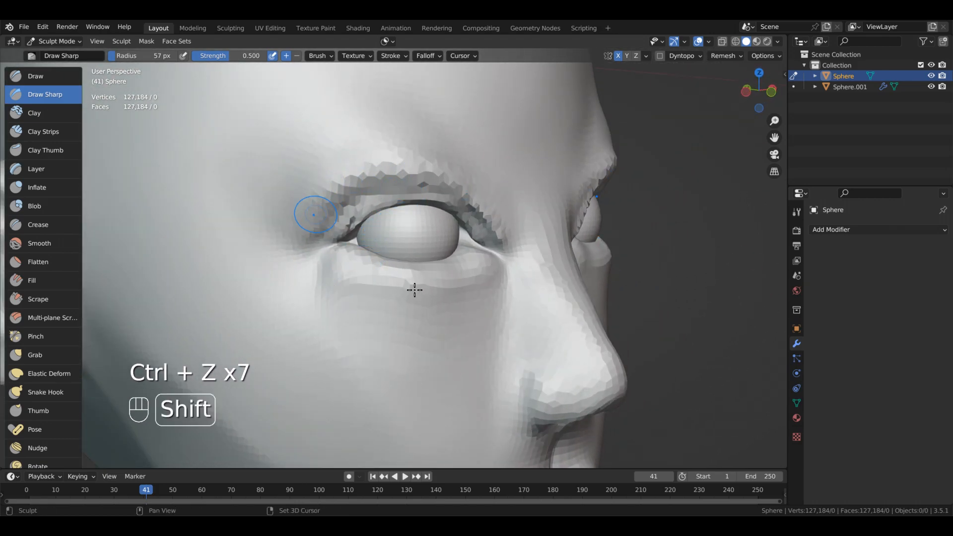
pyautogui.keyDown('shift'); pyautogui.moveTo(513, 189); pyautogui.dragTo(582, 191); pyautogui.keyUp('shift')
pyautogui.moveTo(650, 241)
pyautogui.keyDown('shift'); pyautogui.mouseDown()
pyautogui.moveTo(686, 329)
pyautogui.moveTo(656, 301)
pyautogui.mouseUp(); pyautogui.keyUp('shift')
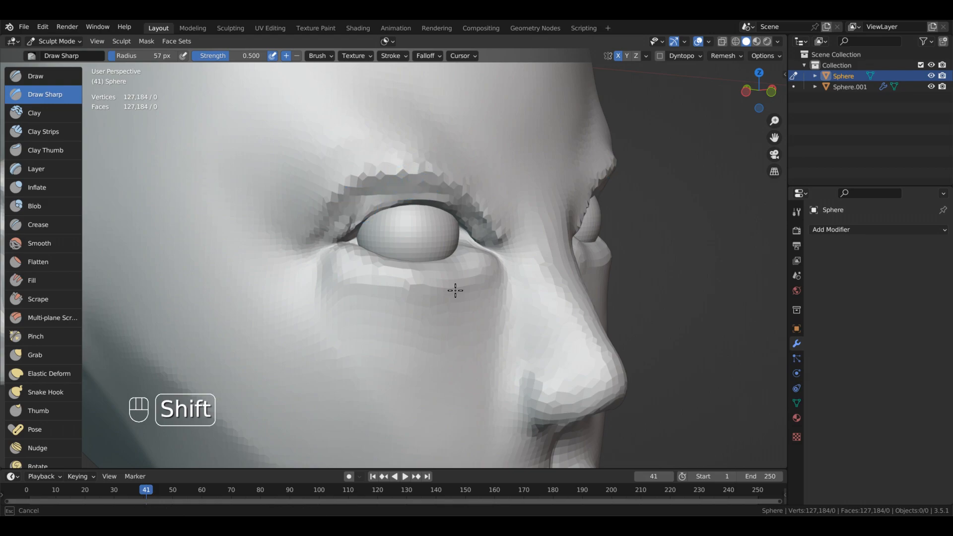
# Step: Shape the outer eye corner and the end of the lower lid with Draw Sharp strokes at 57 px, smoothing the surrounding skin
pyautogui.moveTo(436, 307)
pyautogui.mouseDown(button='middle')
pyautogui.moveTo(542, 392)
pyautogui.moveTo(531, 389)
pyautogui.mouseUp(button='middle')
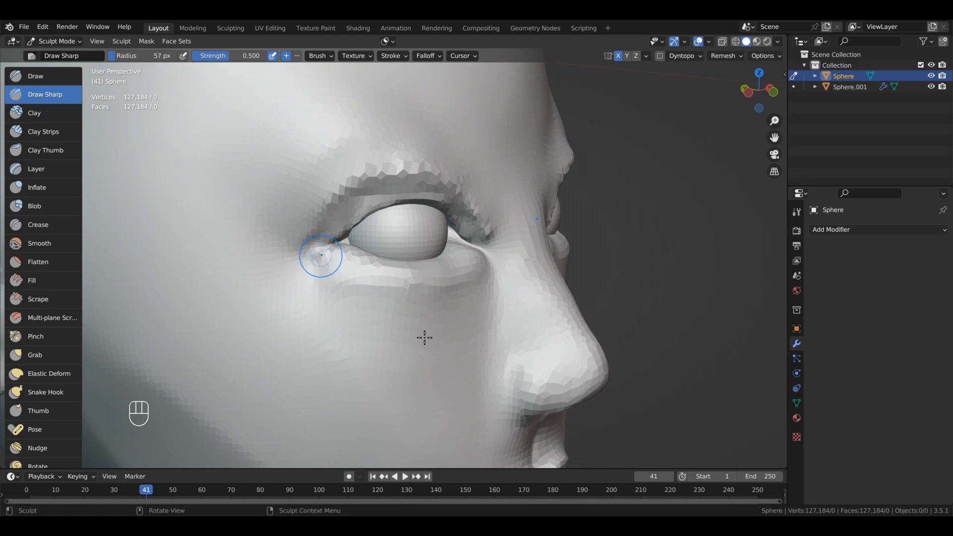
pyautogui.moveTo(325, 274)
pyautogui.mouseDown()
pyautogui.moveTo(319, 256)
pyautogui.moveTo(317, 263)
pyautogui.mouseUp()
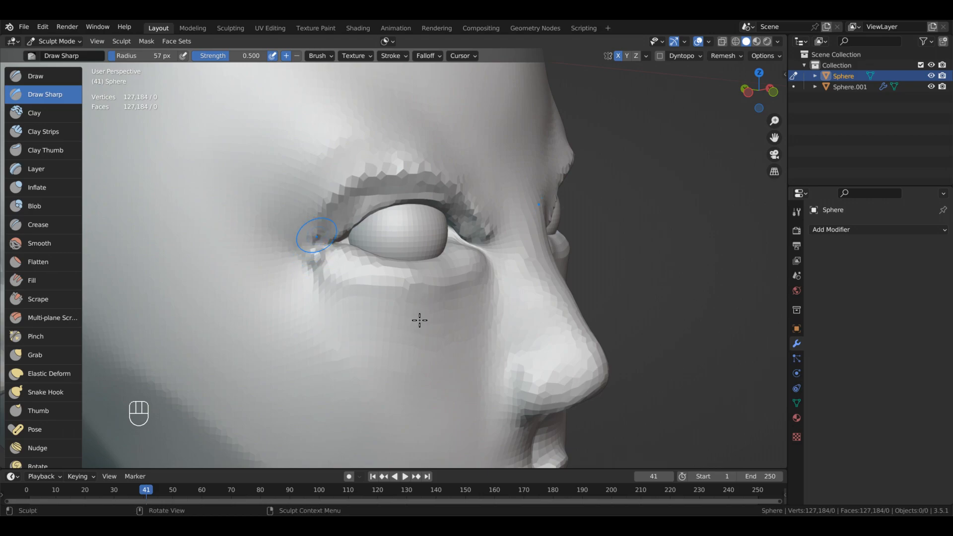
pyautogui.moveTo(321, 281)
pyautogui.mouseDown()
pyautogui.moveTo(316, 252)
pyautogui.moveTo(341, 275)
pyautogui.moveTo(325, 268)
pyautogui.mouseUp()
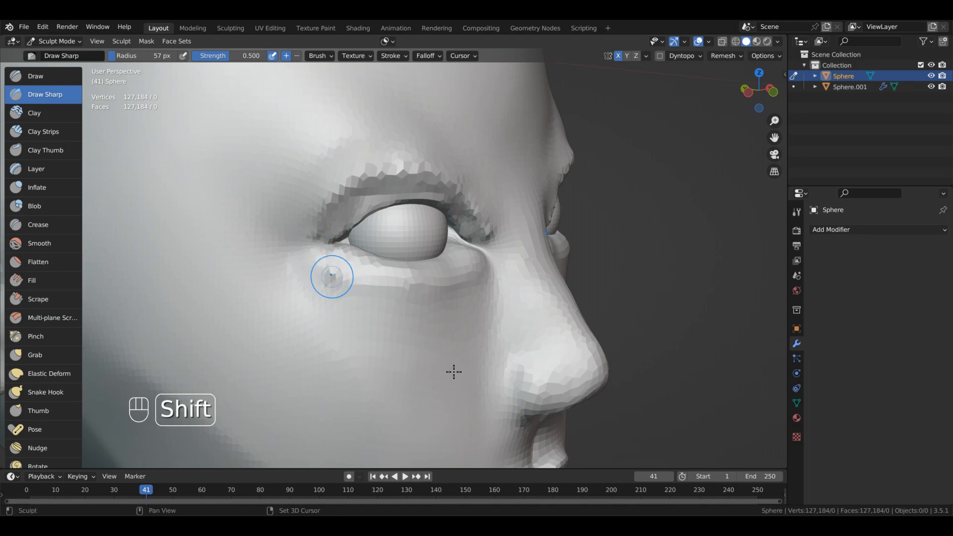
pyautogui.keyDown('alt'); pyautogui.moveTo(356, 308); pyautogui.dragTo(349, 303, button='middle'); pyautogui.keyUp('alt')
pyautogui.moveTo(322, 259); pyautogui.dragTo(301, 241)
pyautogui.moveTo(302, 243); pyautogui.dragTo(294, 237)
pyautogui.moveTo(324, 263); pyautogui.dragTo(309, 245)
pyautogui.moveTo(328, 266); pyautogui.dragTo(303, 229)
pyautogui.moveTo(304, 230)
pyautogui.keyDown('shift'); pyautogui.mouseDown()
pyautogui.moveTo(313, 238)
pyautogui.moveTo(303, 257)
pyautogui.mouseUp(); pyautogui.keyUp('shift')
pyautogui.moveTo(312, 222); pyautogui.dragTo(303, 253)
pyautogui.keyDown('shift'); pyautogui.moveTo(416, 366); pyautogui.dragTo(420, 320); pyautogui.keyUp('shift')
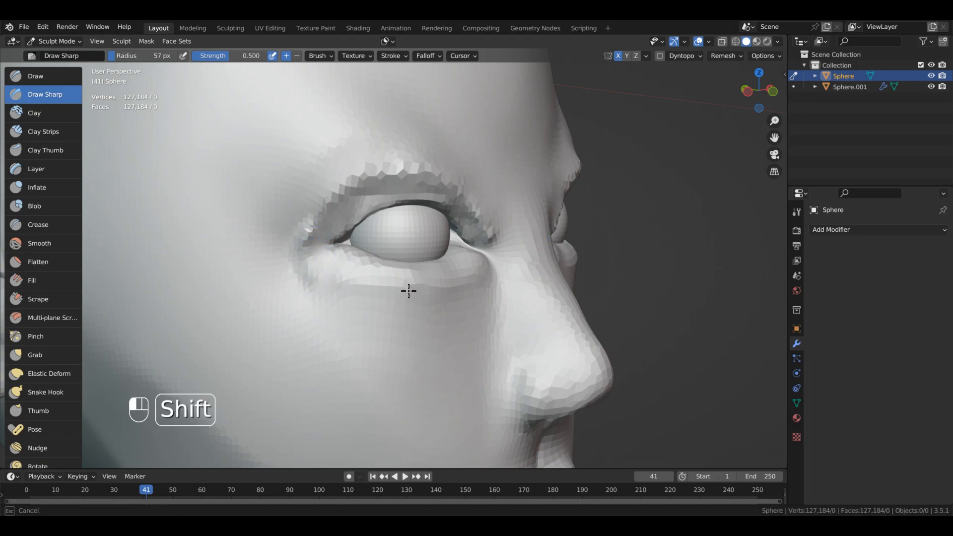
pyautogui.moveTo(417, 373)
pyautogui.keyDown('shift'); pyautogui.mouseDown()
pyautogui.moveTo(455, 407)
pyautogui.moveTo(391, 387)
pyautogui.mouseUp(); pyautogui.keyUp('shift')
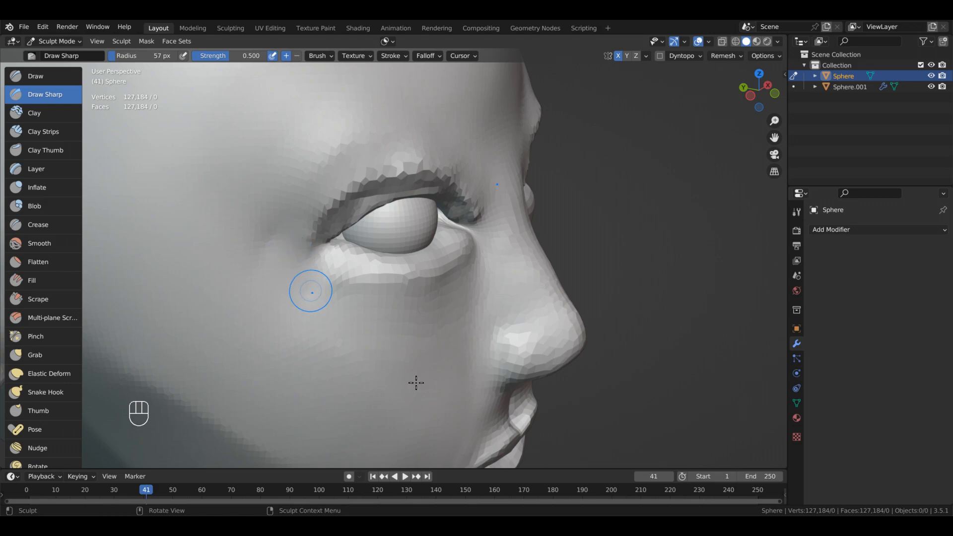
# Step: Smooth the temple, the area below the eyes and the upper cheeks
pyautogui.keyDown('ctrl'); pyautogui.keyDown('alt'); pyautogui.moveTo(552, 365); pyautogui.dragTo(603, 484); pyautogui.keyUp('alt'); pyautogui.keyUp('ctrl')
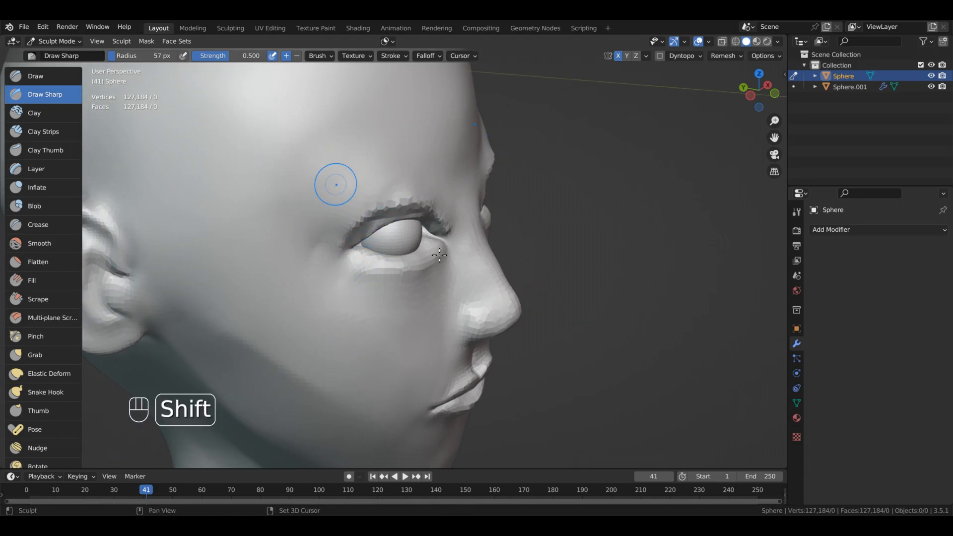
pyautogui.keyDown('alt'); pyautogui.moveTo(385, 341); pyautogui.dragTo(314, 368); pyautogui.keyUp('alt')
pyautogui.keyDown('shift'); pyautogui.moveTo(462, 326); pyautogui.dragTo(462, 326); pyautogui.keyUp('shift')
pyautogui.keyDown('shift'); pyautogui.moveTo(501, 430); pyautogui.dragTo(504, 425); pyautogui.keyUp('shift')
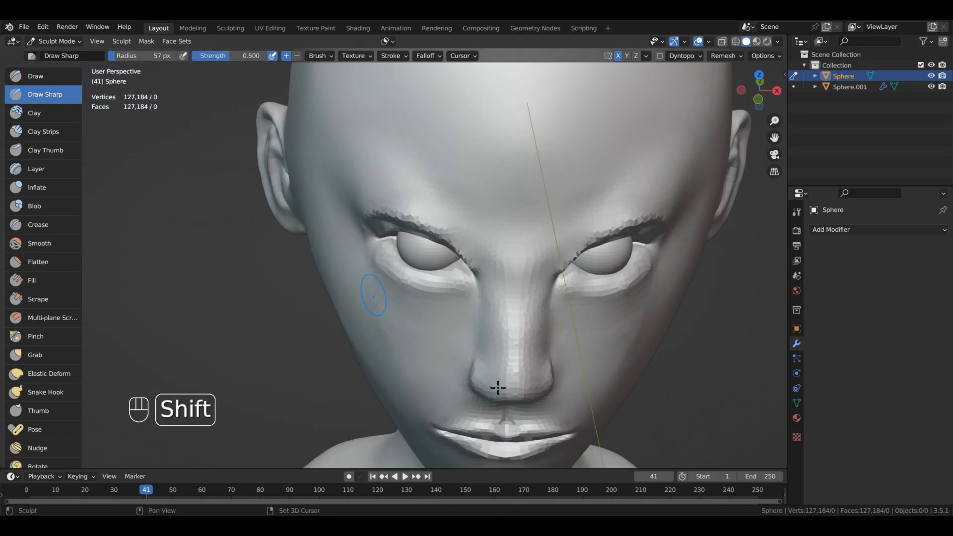
pyautogui.keyDown('shift'); pyautogui.moveTo(495, 388); pyautogui.dragTo(379, 355); pyautogui.keyUp('shift')
# Step: Switch to the Grab brush at 115 px, smooth the cheek and jawline below the ear, and check the head from both sides
pyautogui.keyDown('alt'); pyautogui.moveTo(501, 446); pyautogui.dragTo(562, 411, button='middle'); pyautogui.keyUp('alt')
pyautogui.moveTo(530, 384)
pyautogui.keyDown('ctrl'); pyautogui.keyDown('alt'); pyautogui.mouseDown(button='middle')
pyautogui.moveTo(538, 414)
pyautogui.moveTo(511, 397)
pyautogui.mouseUp(button='middle'); pyautogui.keyUp('alt'); pyautogui.keyUp('ctrl')
pyautogui.press('8')
pyautogui.press(']')
pyautogui.press(']')
pyautogui.press(']')
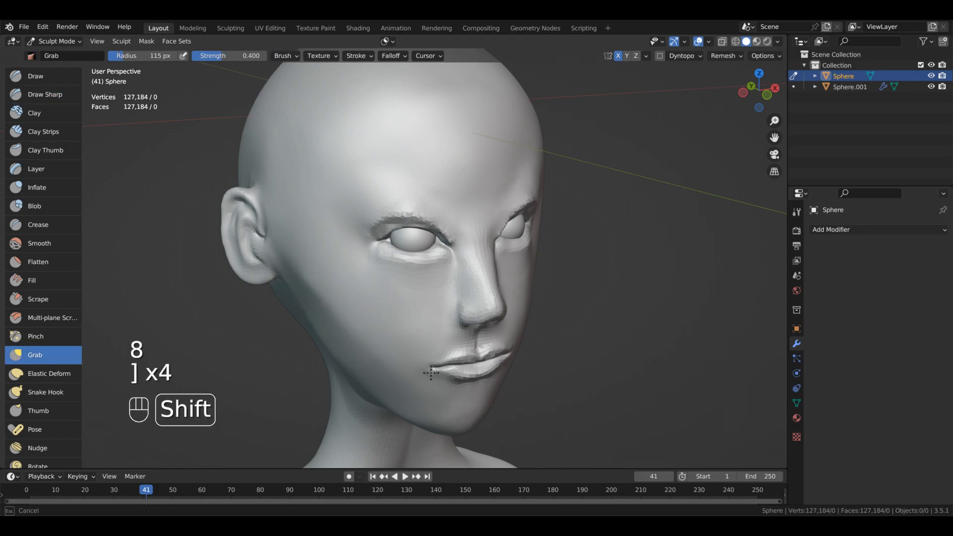
pyautogui.keyDown('alt'); pyautogui.moveTo(419, 334); pyautogui.dragTo(568, 335, button='middle'); pyautogui.keyUp('alt')
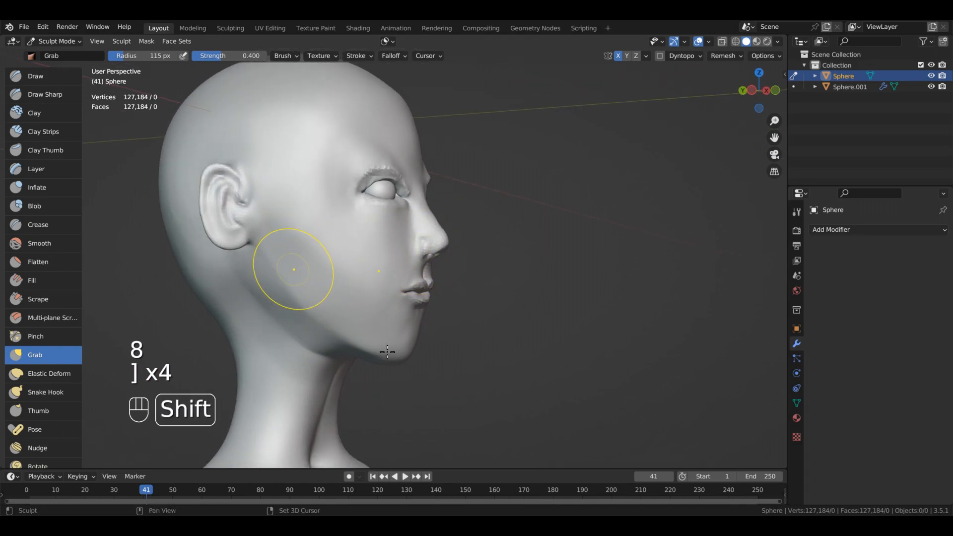
pyautogui.keyDown('shift'); pyautogui.moveTo(325, 309); pyautogui.dragTo(305, 320); pyautogui.keyUp('shift')
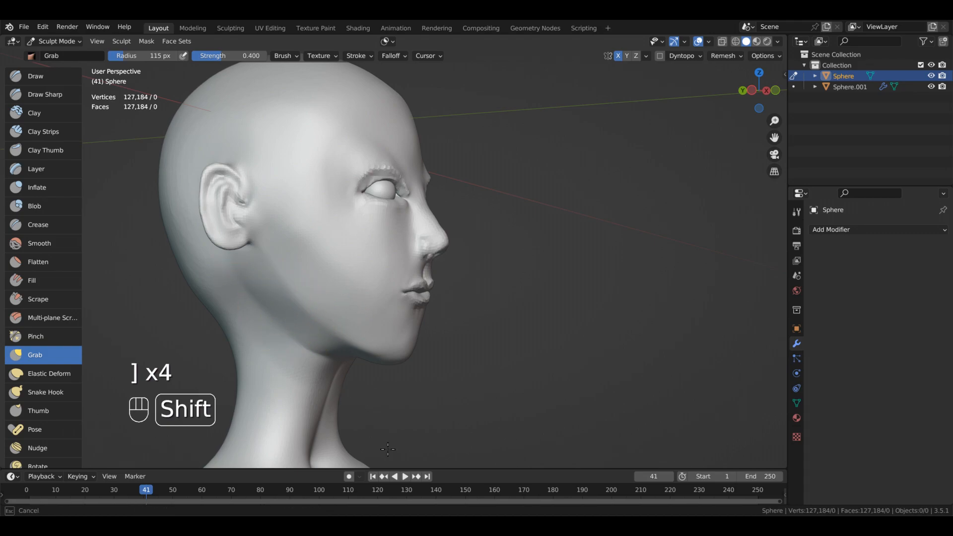
pyautogui.keyDown('alt'); pyautogui.moveTo(340, 305); pyautogui.dragTo(516, 395, button='middle'); pyautogui.keyUp('alt')
pyautogui.keyDown('ctrl'); pyautogui.keyDown('alt'); pyautogui.moveTo(402, 287); pyautogui.dragTo(422, 327, button='middle'); pyautogui.keyUp('alt'); pyautogui.keyUp('ctrl')
pyautogui.keyDown('alt'); pyautogui.moveTo(521, 421); pyautogui.dragTo(947, 382, button='middle'); pyautogui.keyUp('alt')
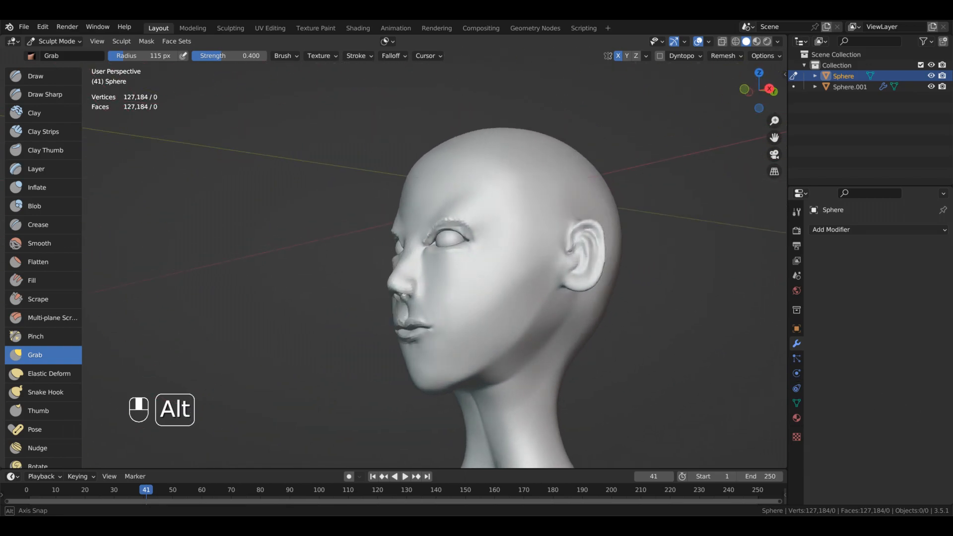